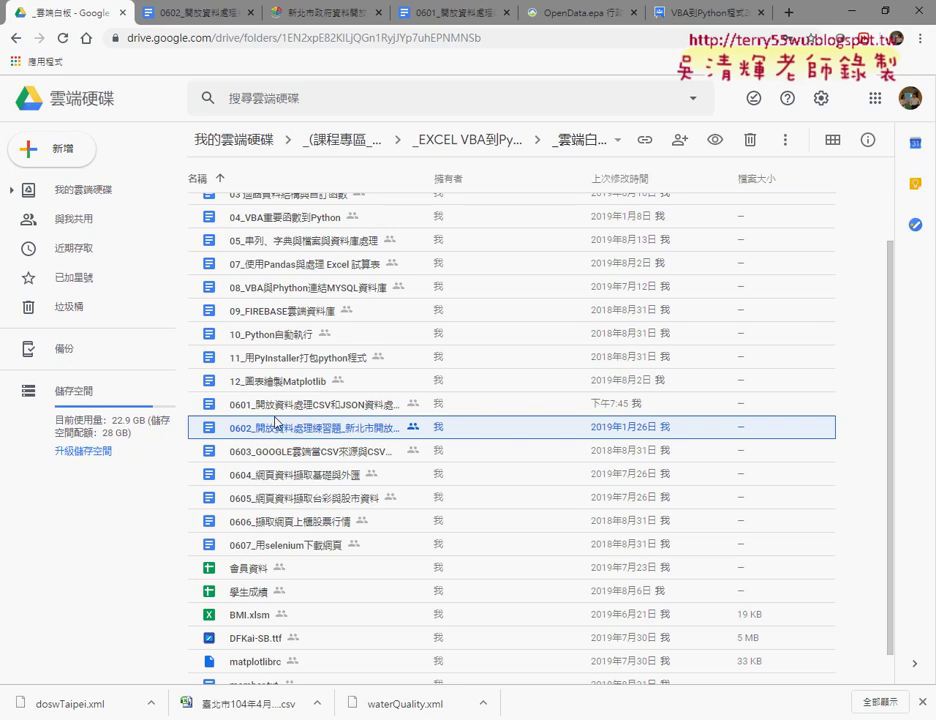
# Step: Review the open 0602 exercise and 0601 CSV and JSON notes, scrolling through the notes
pyautogui.click(320, 403)
pyautogui.click(200, 12)
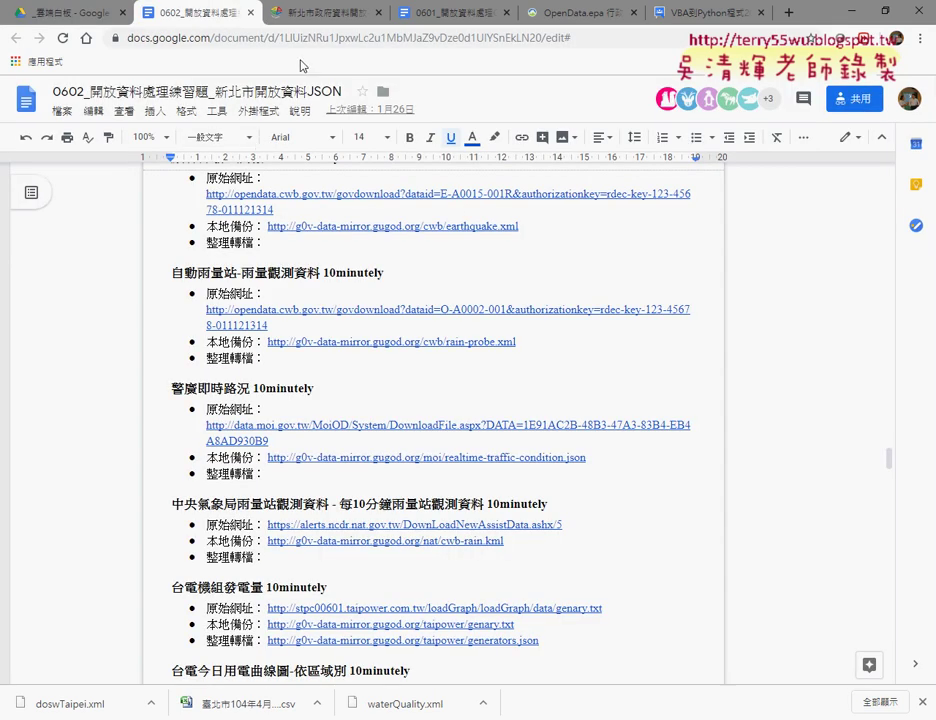
pyautogui.click(450, 12)
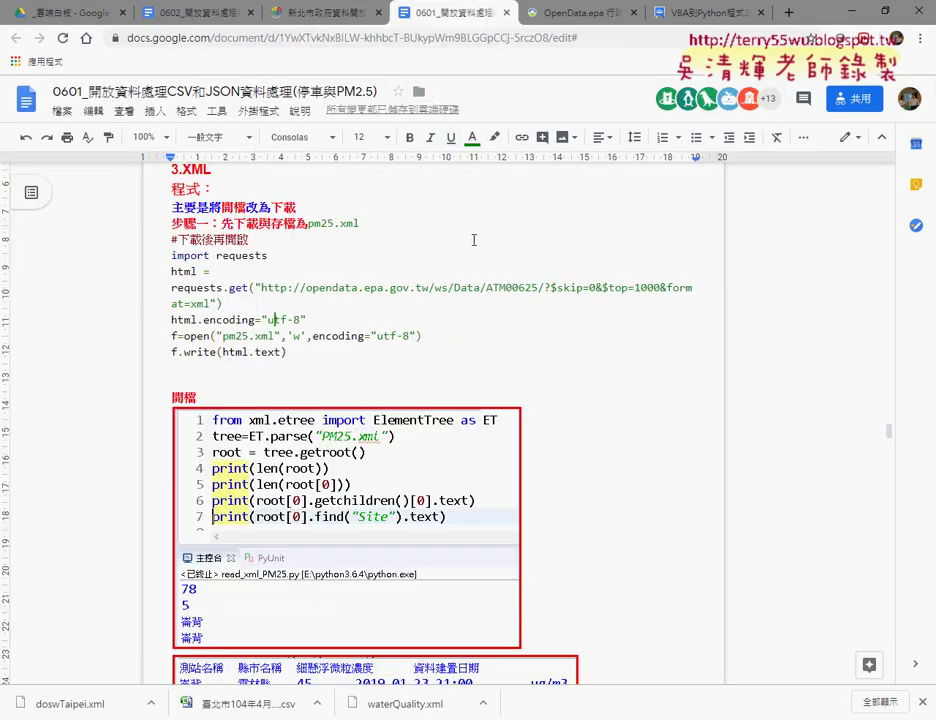
pyautogui.scroll(-5, 470, 230)
pyautogui.scroll(-5, 485, 246)
pyautogui.scroll(-5, 486, 254)
pyautogui.scroll(-5, 486, 254)
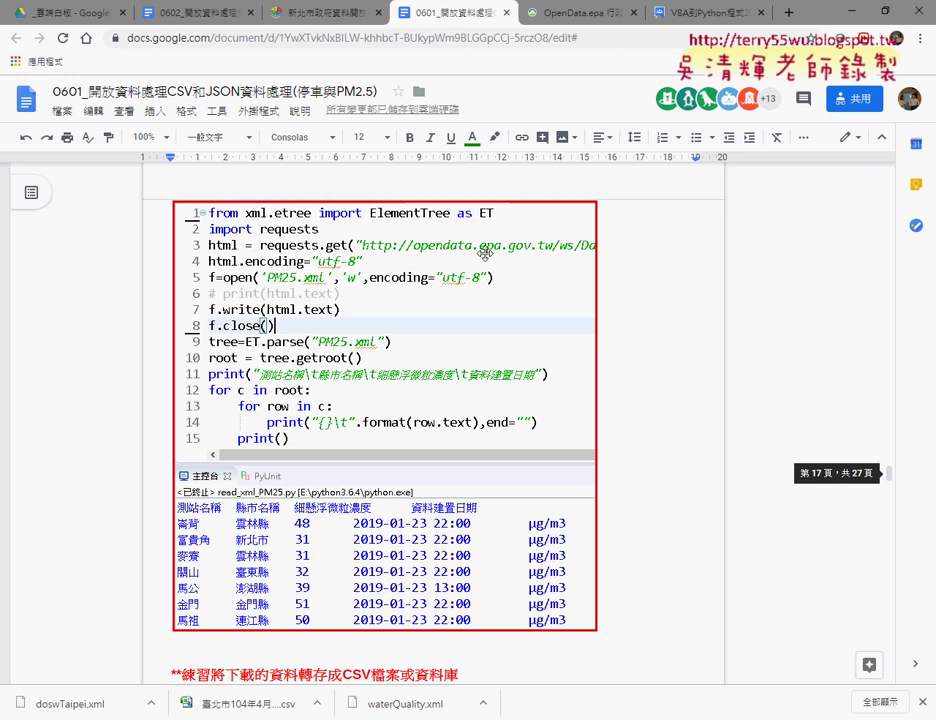
pyautogui.scroll(-5, 486, 255)
pyautogui.scroll(-5, 486, 256)
pyautogui.scroll(-5, 486, 257)
pyautogui.scroll(-5, 486, 257)
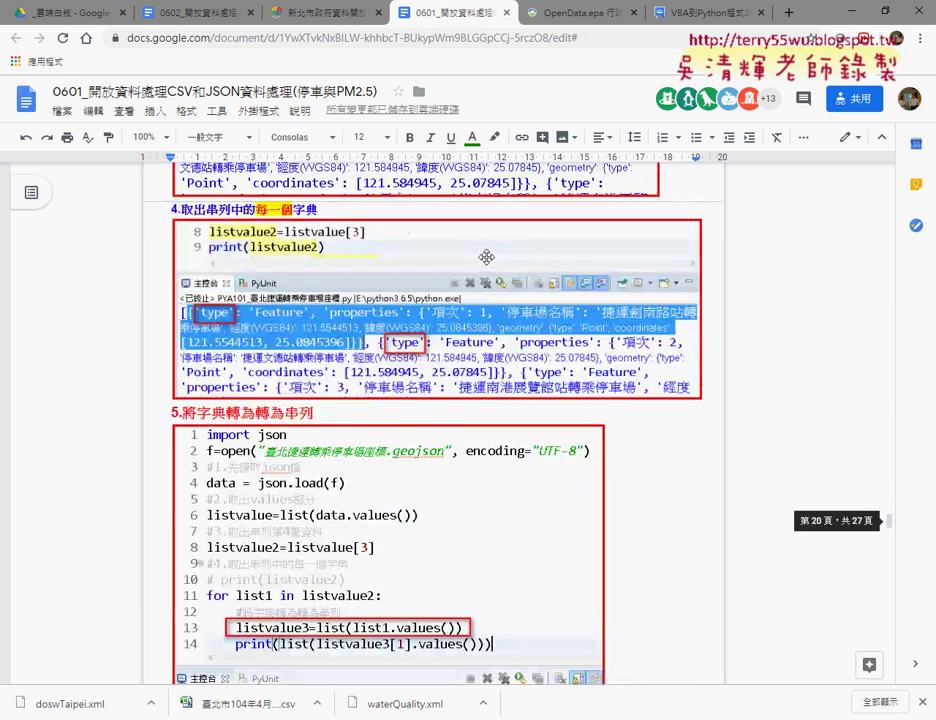
pyautogui.scroll(-5, 486, 257)
pyautogui.scroll(-5, 490, 270)
pyautogui.scroll(-5, 516, 333)
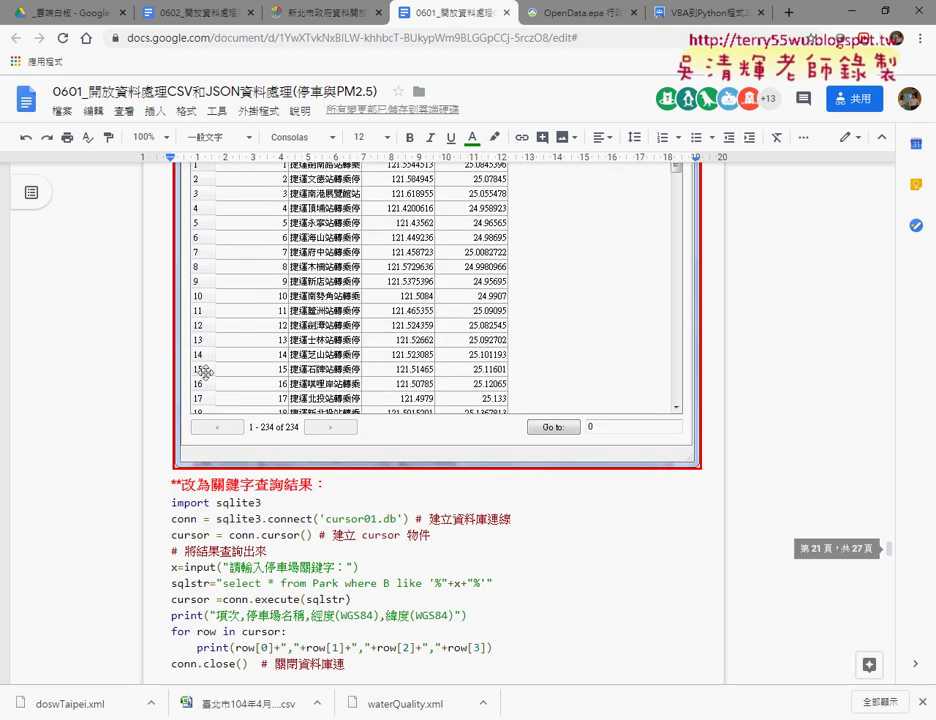
pyautogui.scroll(1, 289, 354)
pyautogui.scroll(4, 289, 354)
pyautogui.scroll(4, 289, 354)
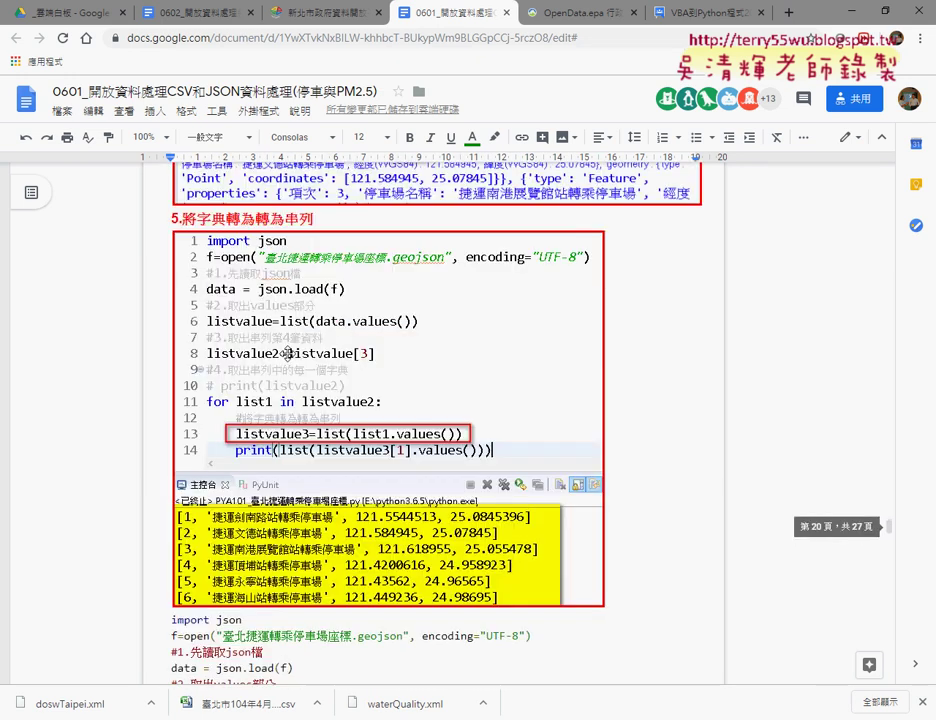
pyautogui.scroll(2, 289, 354)
pyautogui.scroll(1, 288, 354)
pyautogui.scroll(4, 287, 354)
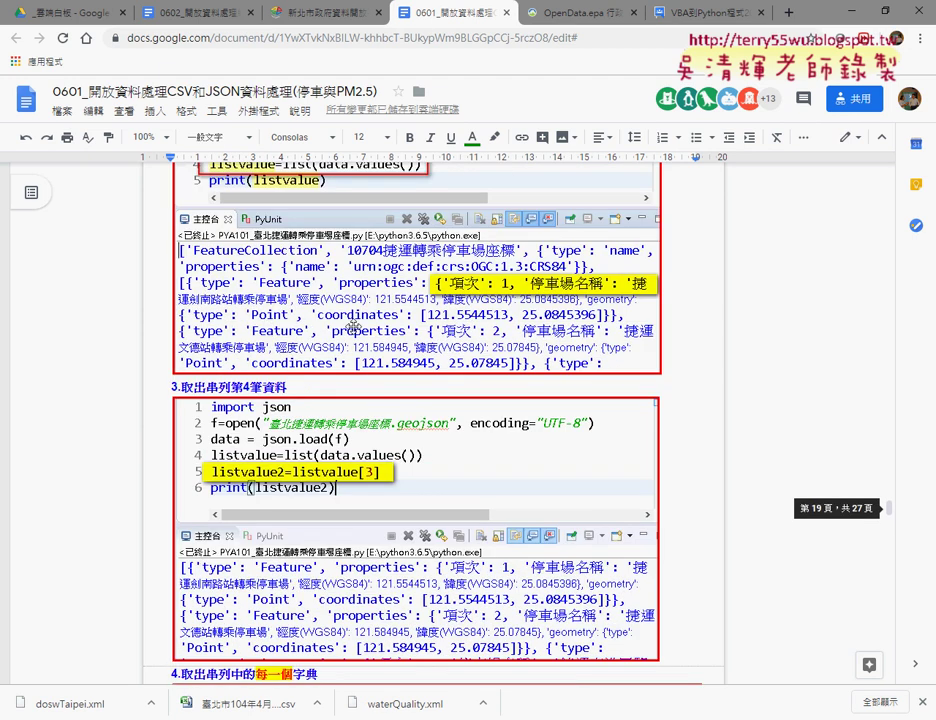
pyautogui.scroll(3, 287, 354)
pyautogui.scroll(2, 287, 354)
pyautogui.scroll(2, 381, 323)
pyautogui.scroll(1, 381, 323)
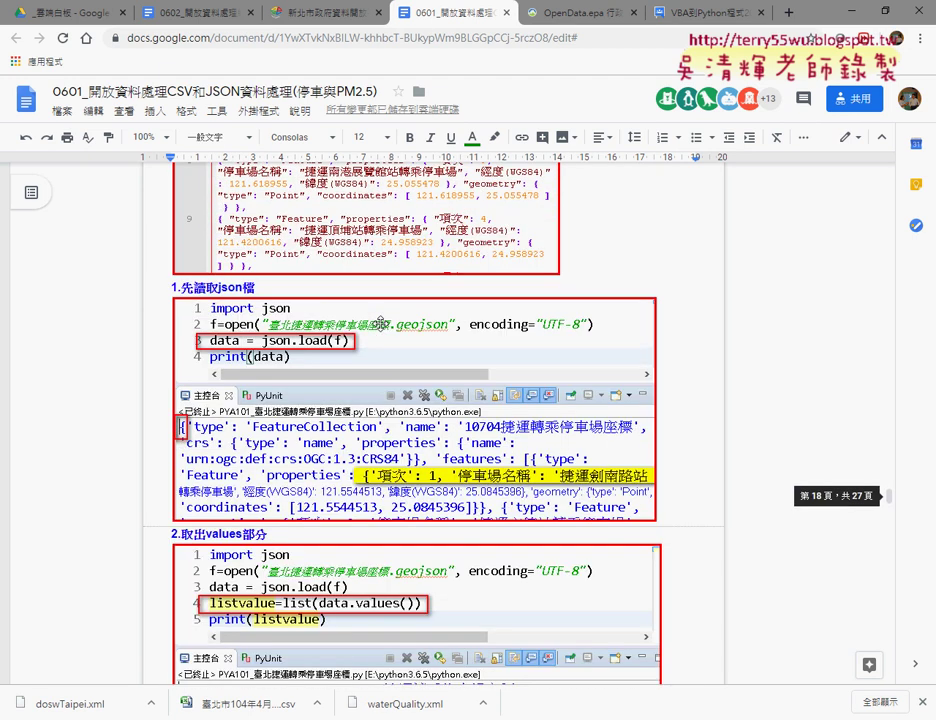
pyautogui.scroll(5, 399, 340)
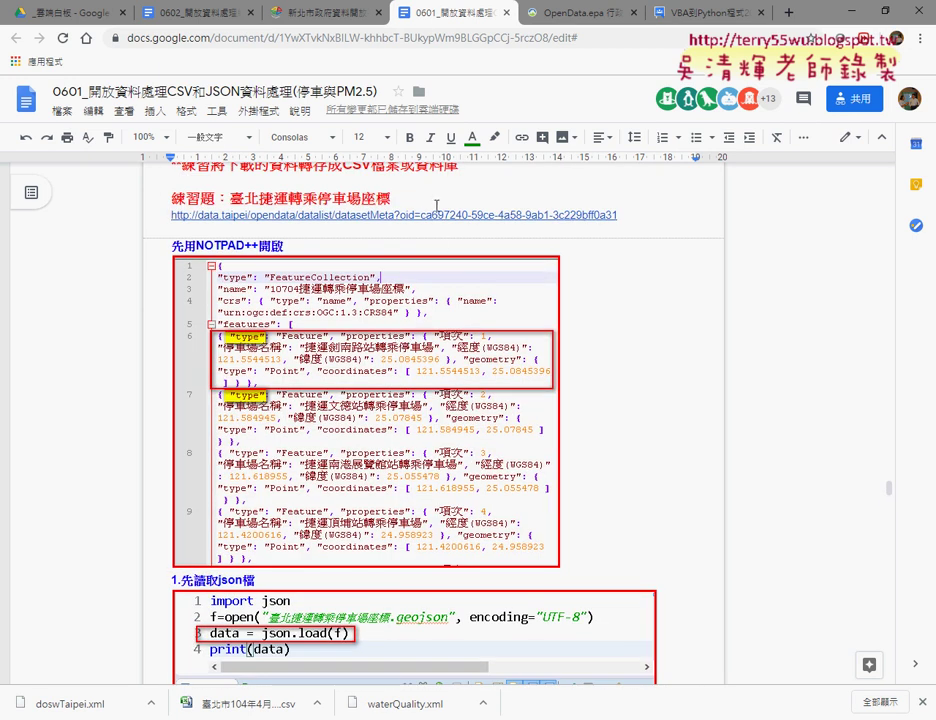
# Step: Check the data.taipei link and PM2.5 page, then open the 0602 exercise document from Drive
pyautogui.click(296, 215)
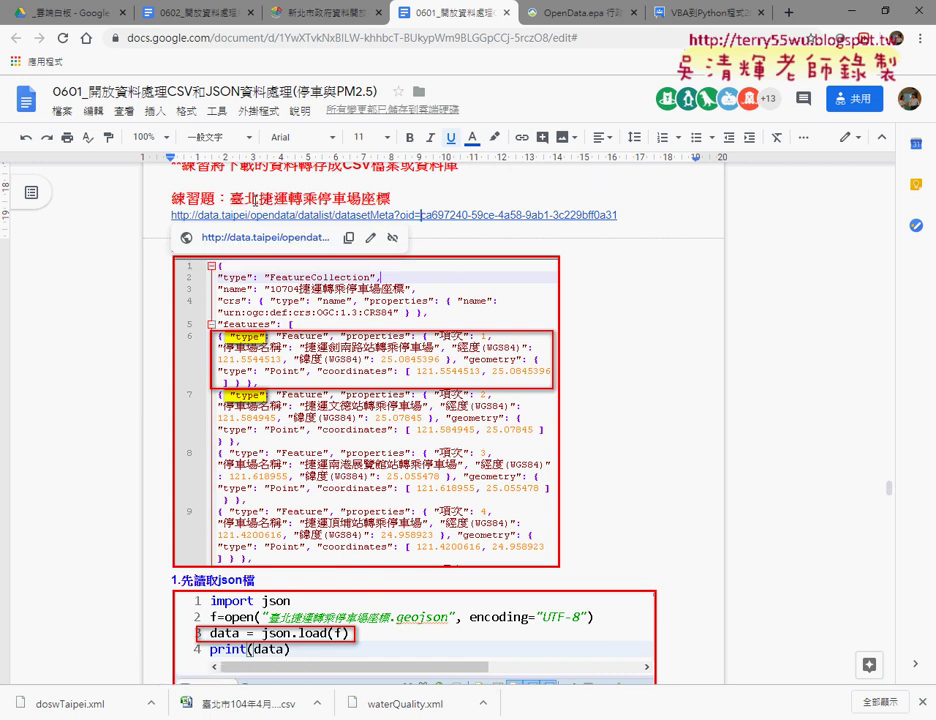
pyautogui.click(503, 18)
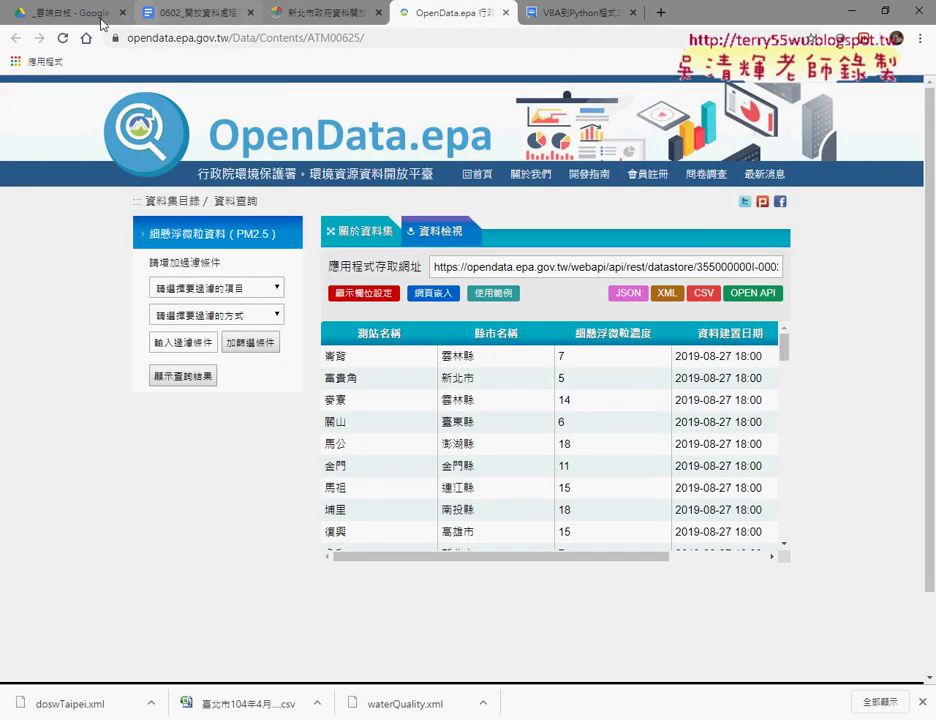
pyautogui.click(70, 14)
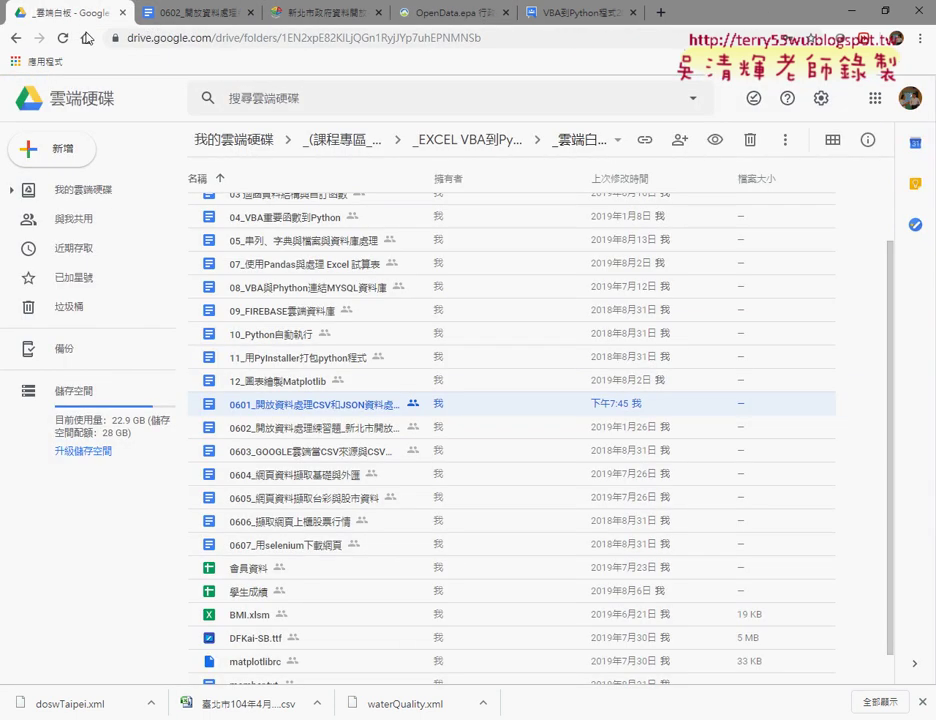
pyautogui.click(259, 437)
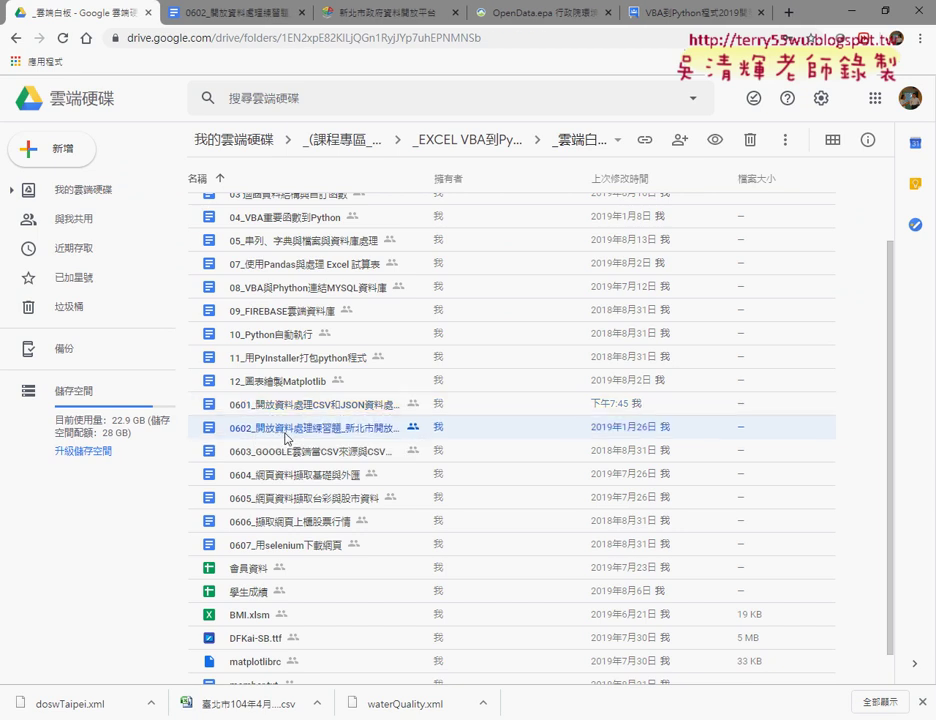
pyautogui.doubleClick(259, 437)
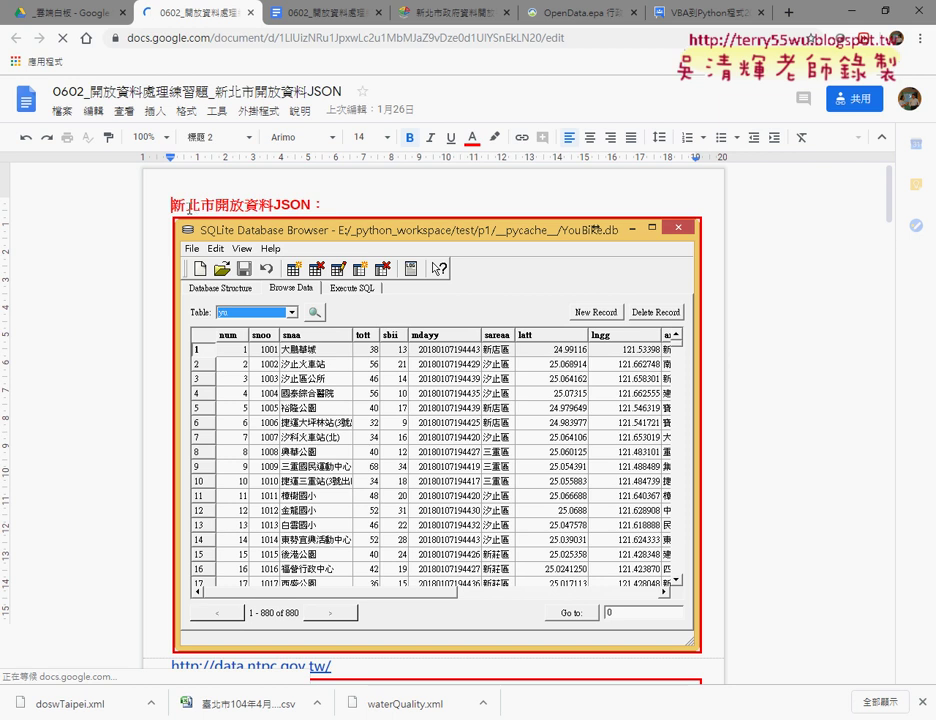
pyautogui.moveTo(172, 205); pyautogui.dragTo(311, 205)
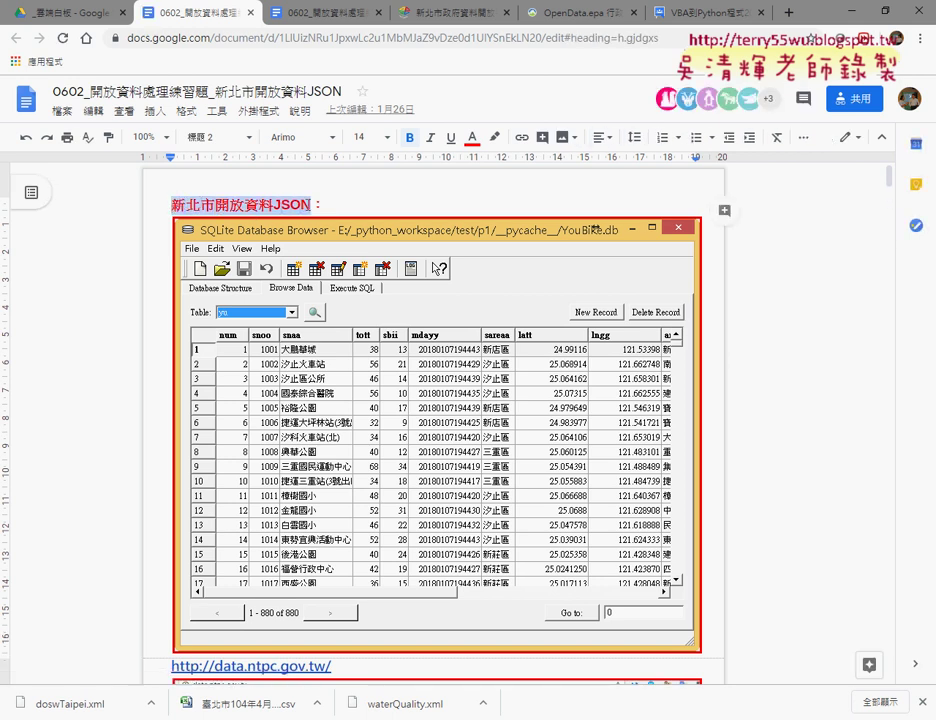
pyautogui.scroll(-5, 273, 303)
pyautogui.scroll(-2, 273, 303)
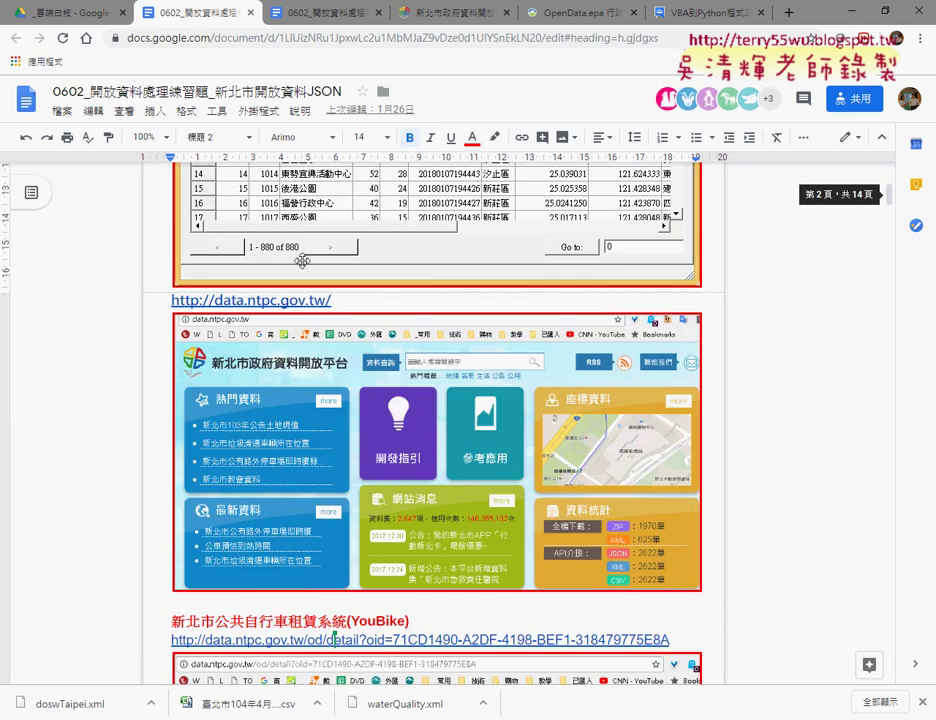
pyautogui.click(273, 303)
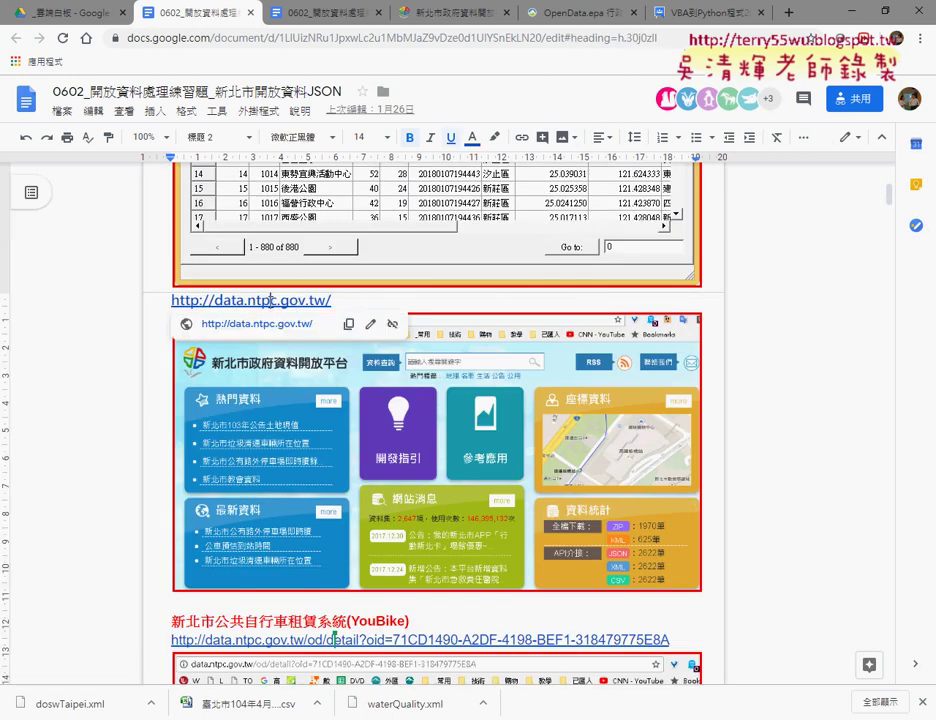
pyautogui.click(246, 323)
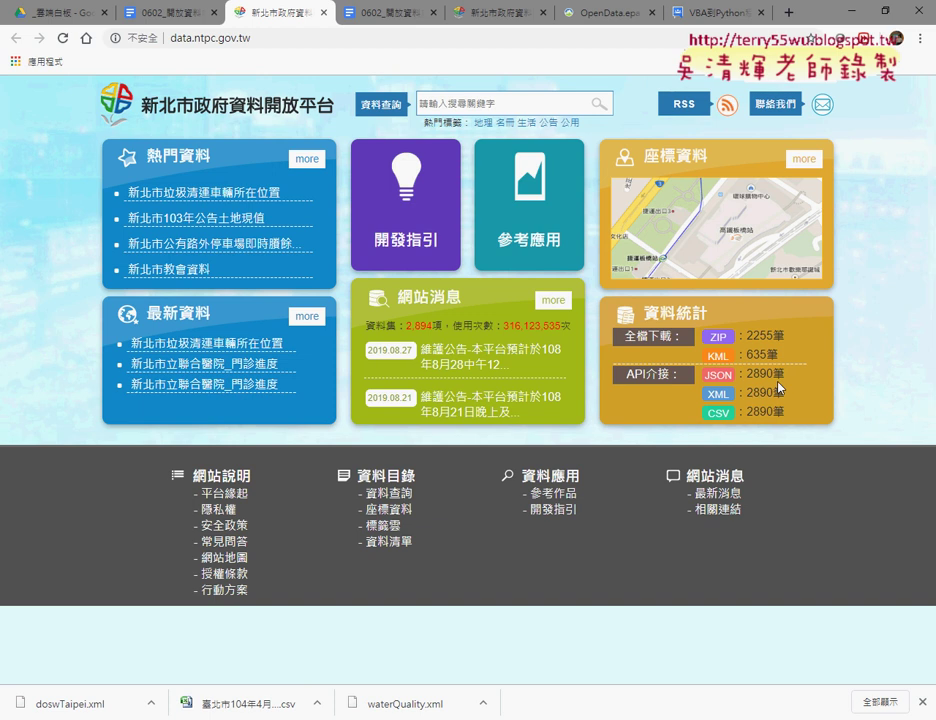
pyautogui.moveTo(786, 414); pyautogui.dragTo(731, 336)
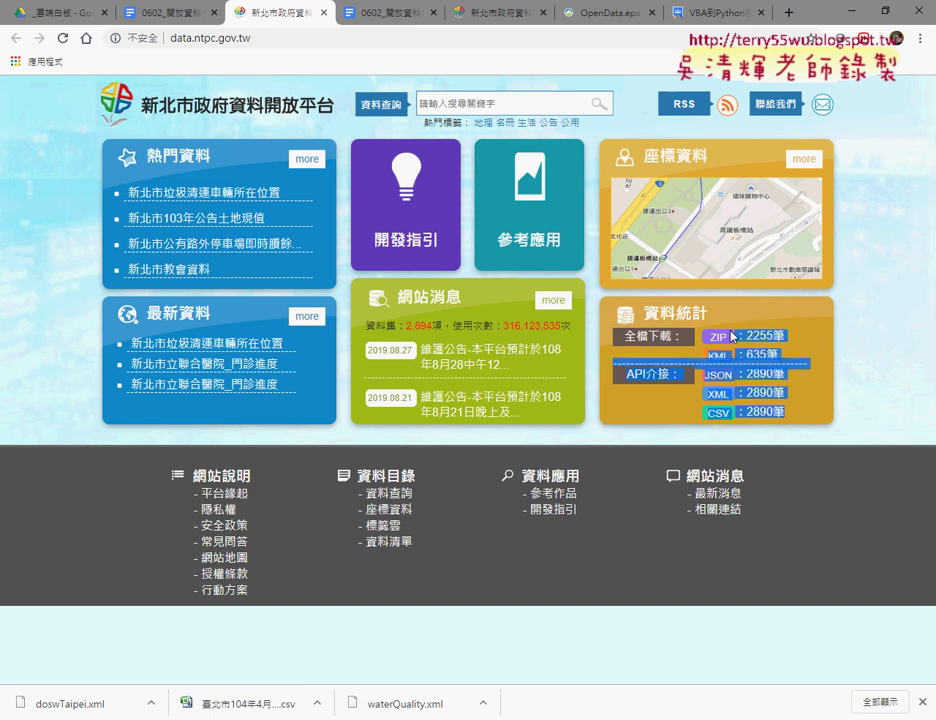
pyautogui.click(813, 342)
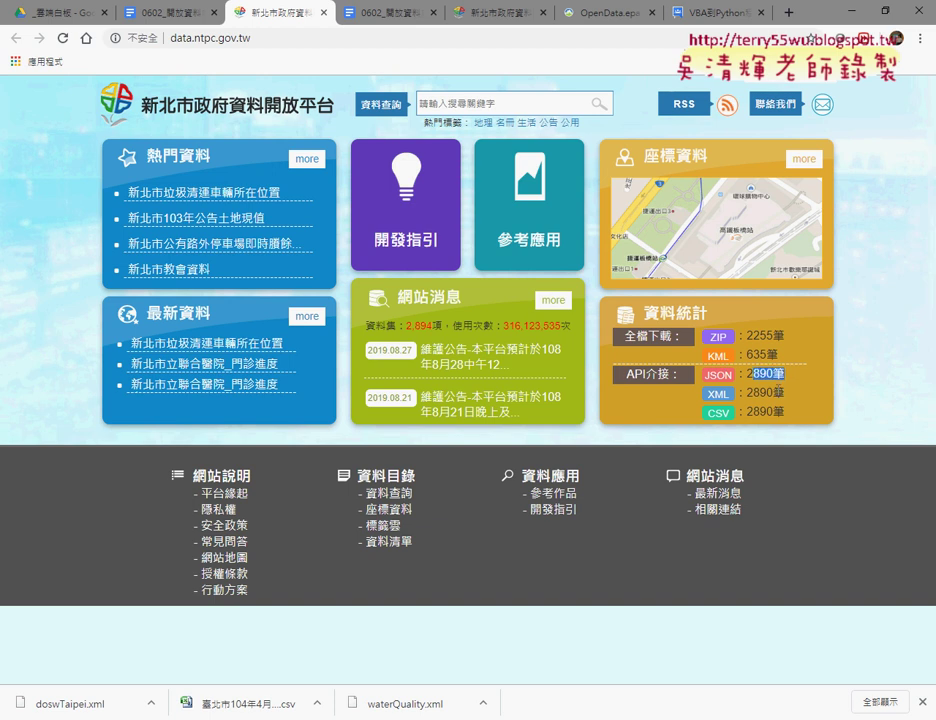
pyautogui.moveTo(753, 392)
pyautogui.mouseDown()
pyautogui.moveTo(785, 392)
pyautogui.moveTo(793, 413)
pyautogui.mouseUp()
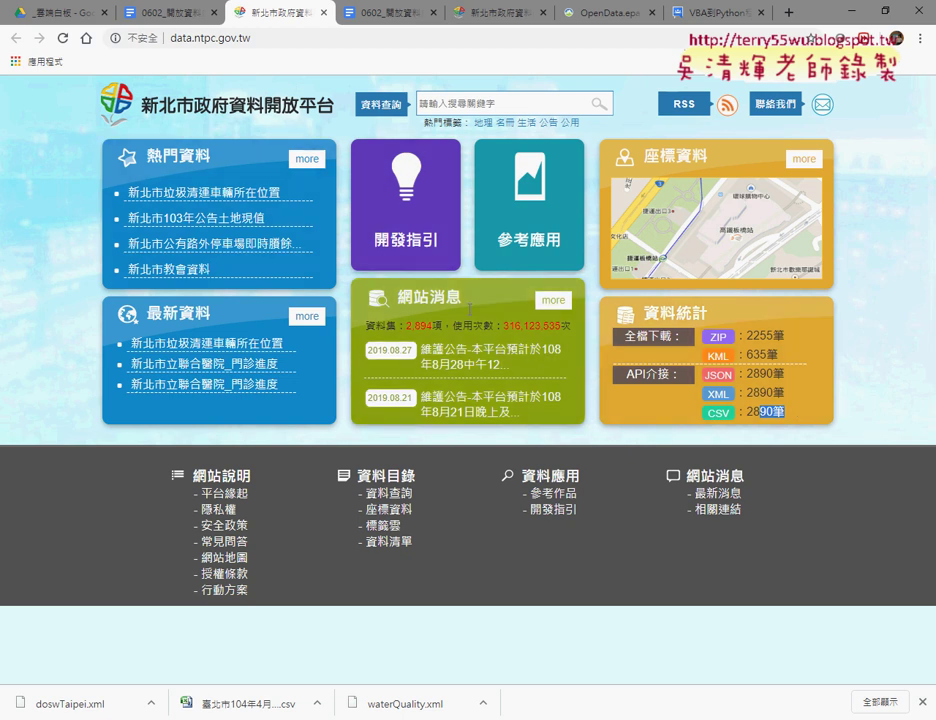
# Step: Open the YouBike dataset page from its link in the 0602 exercise document
pyautogui.click(447, 101)
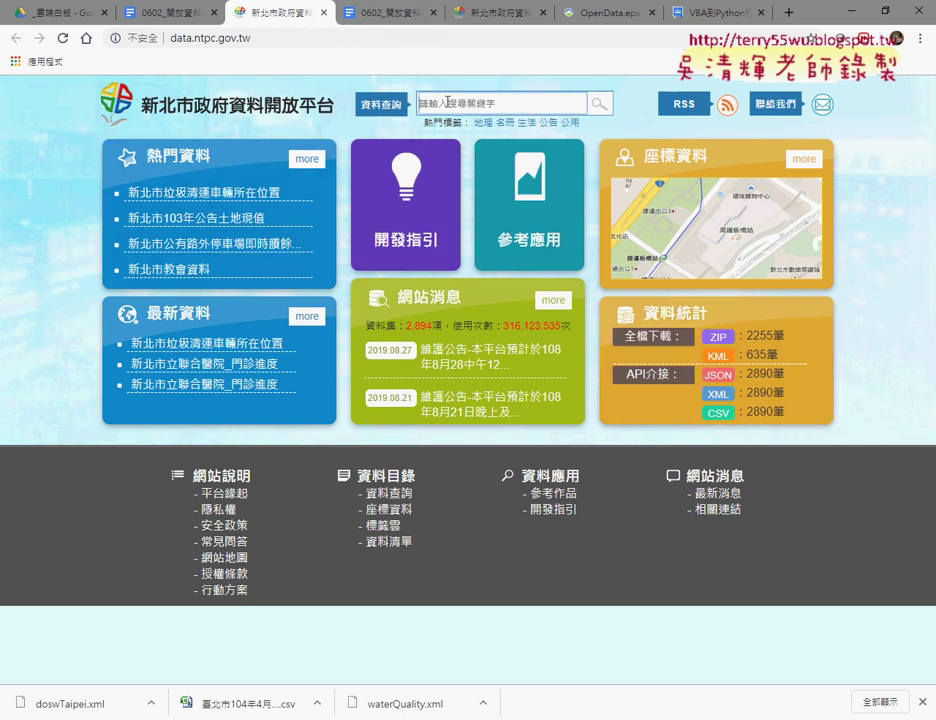
pyautogui.click(140, 12)
pyautogui.scroll(-2, 336, 254)
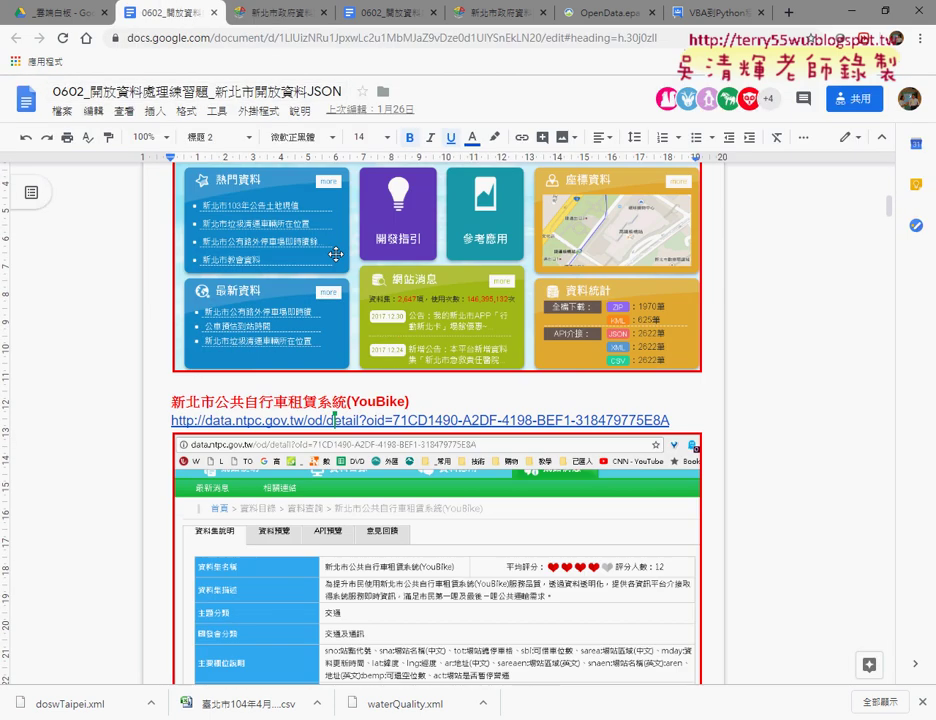
pyautogui.scroll(-3, 336, 254)
pyautogui.click(279, 276)
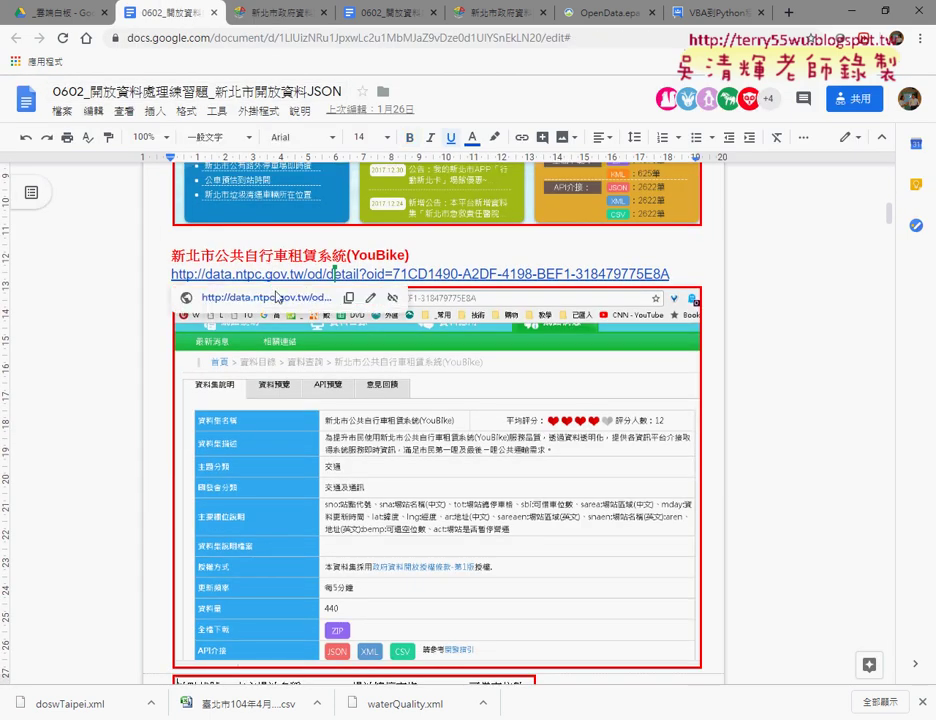
pyautogui.click(278, 297)
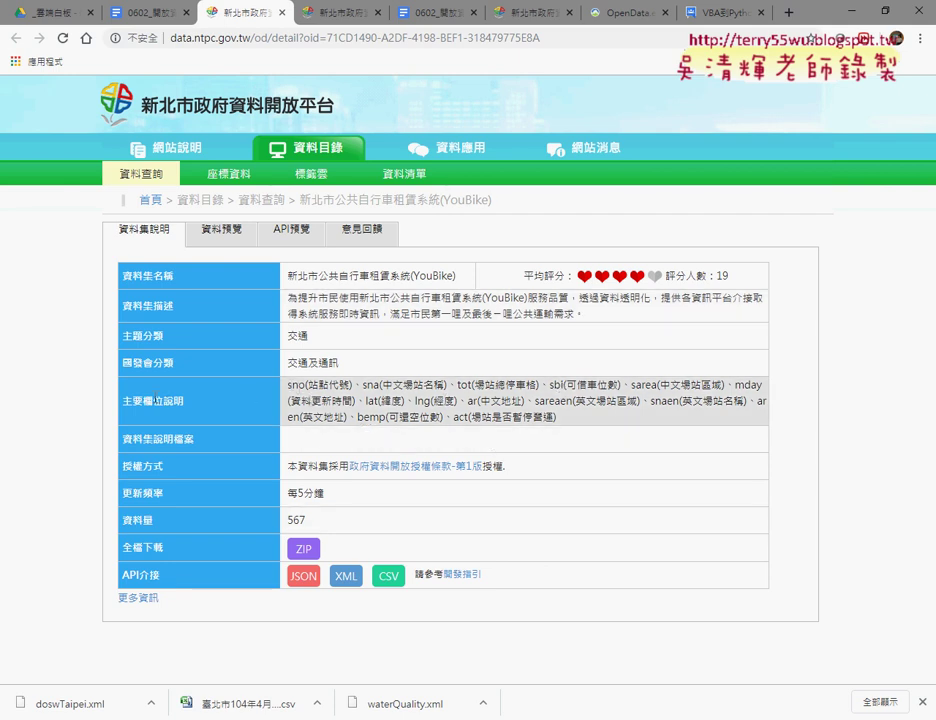
# Step: Highlight the dataset's main field descriptions, then view its JSON API data
pyautogui.moveTo(289, 385)
pyautogui.mouseDown()
pyautogui.moveTo(329, 385)
pyautogui.moveTo(306, 385)
pyautogui.mouseUp()
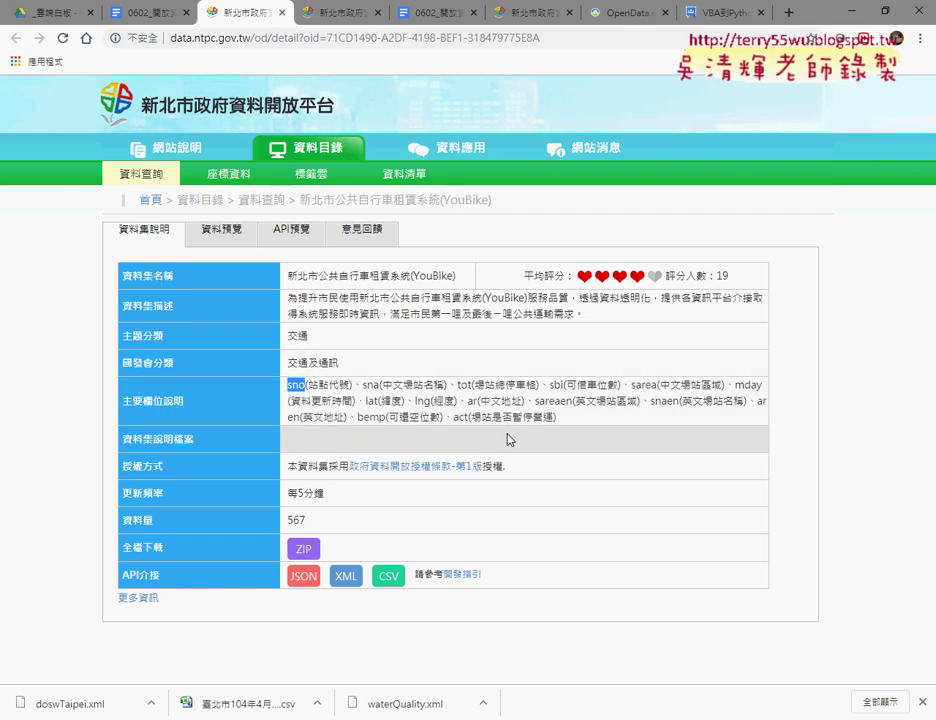
pyautogui.doubleClick(545, 417)
pyautogui.moveTo(556, 417); pyautogui.dragTo(287, 384)
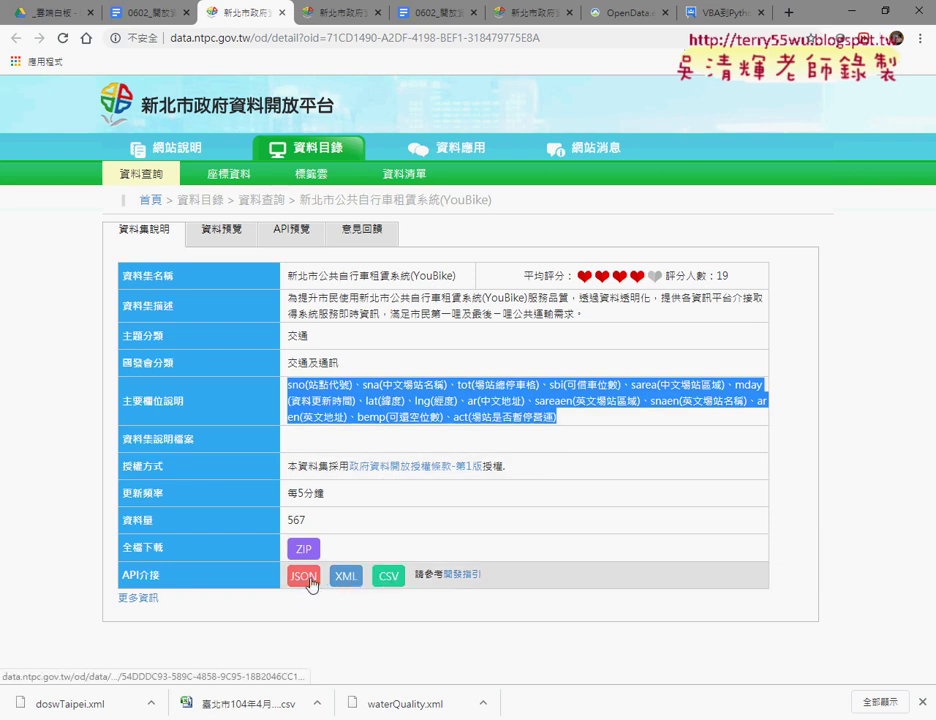
pyautogui.click(307, 577)
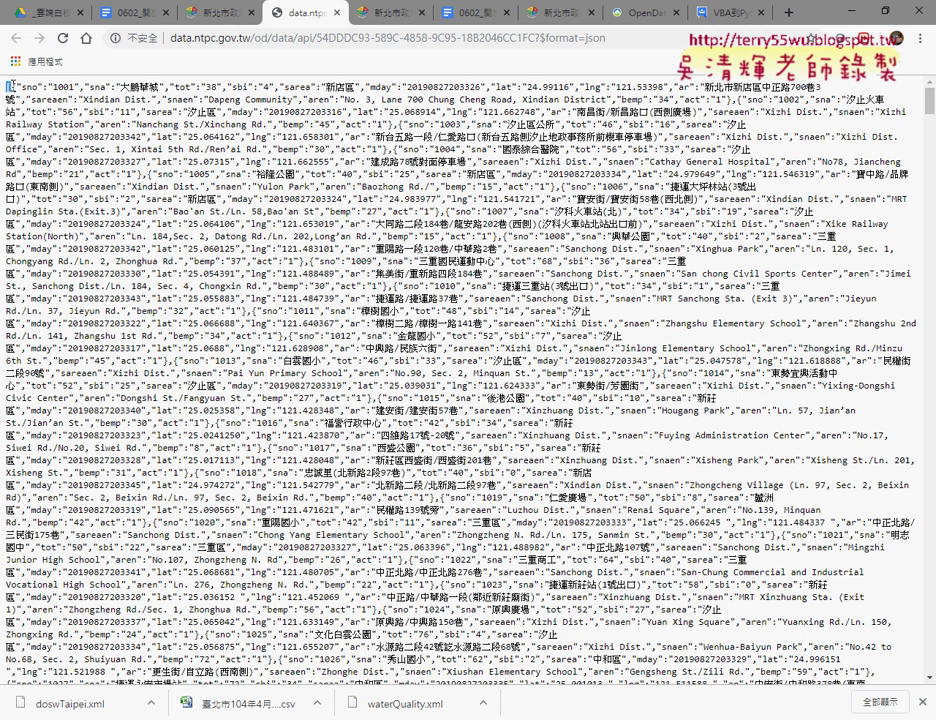
# Step: Highlight the first JSON station records, including station 1002, then close the raw JSON tab
pyautogui.moveTo(11, 86); pyautogui.dragTo(9, 86)
pyautogui.click(9, 88)
pyautogui.moveTo(9, 88); pyautogui.dragTo(126, 98)
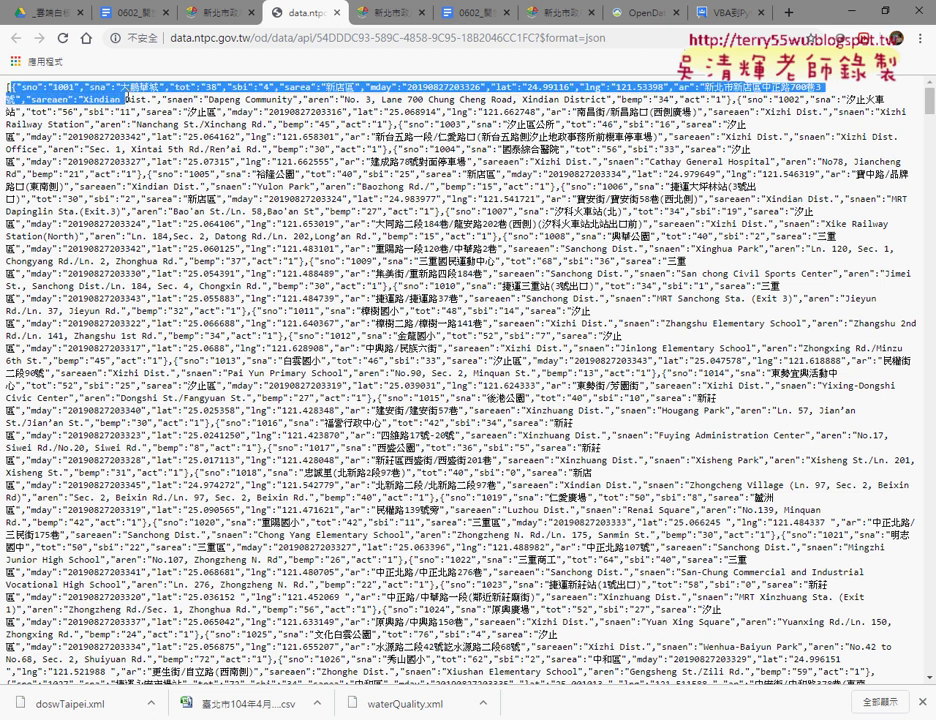
pyautogui.moveTo(126, 98); pyautogui.dragTo(295, 100)
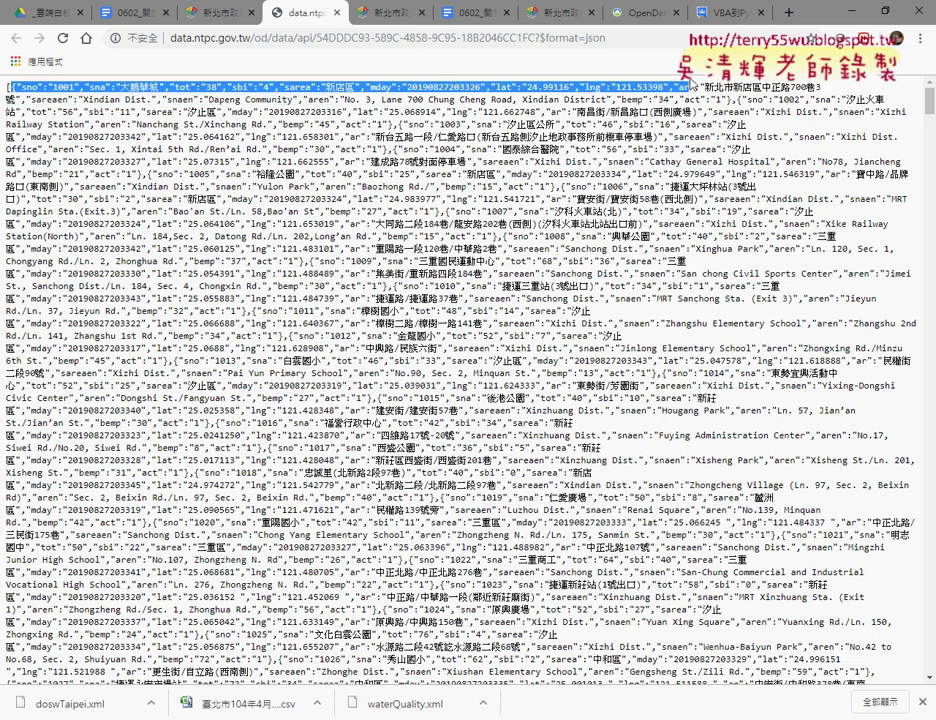
pyautogui.moveTo(302, 100); pyautogui.dragTo(737, 99)
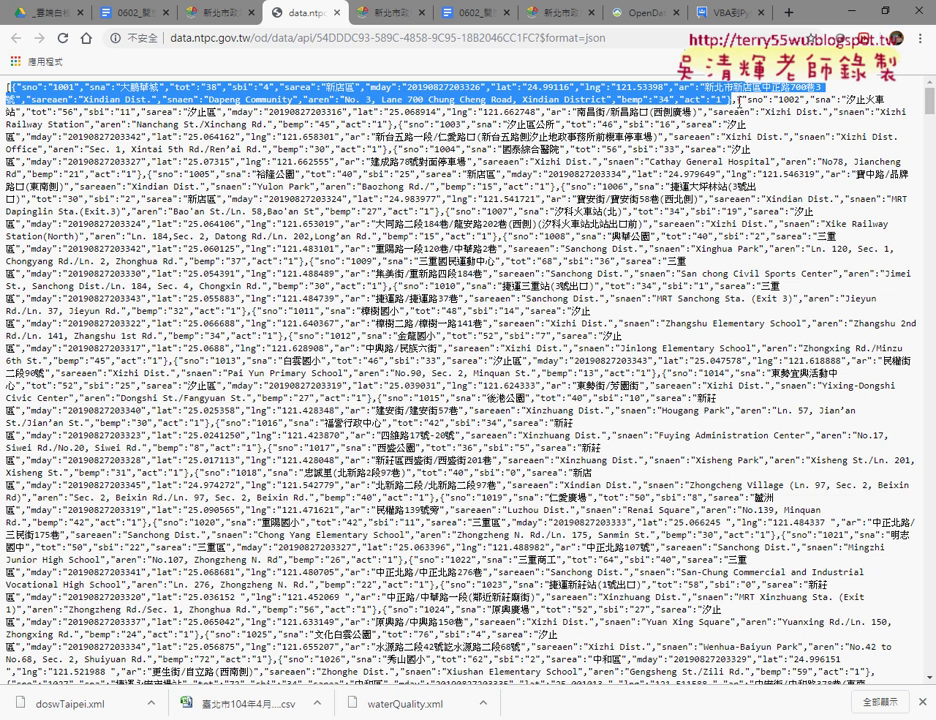
pyautogui.moveTo(737, 99); pyautogui.dragTo(219, 124)
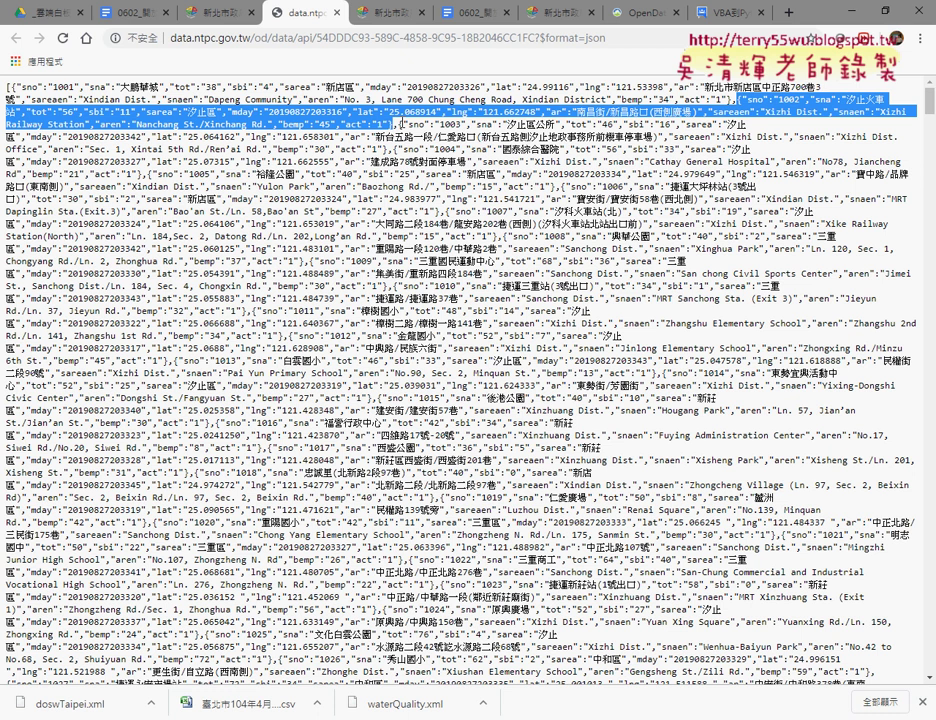
pyautogui.click(333, 12)
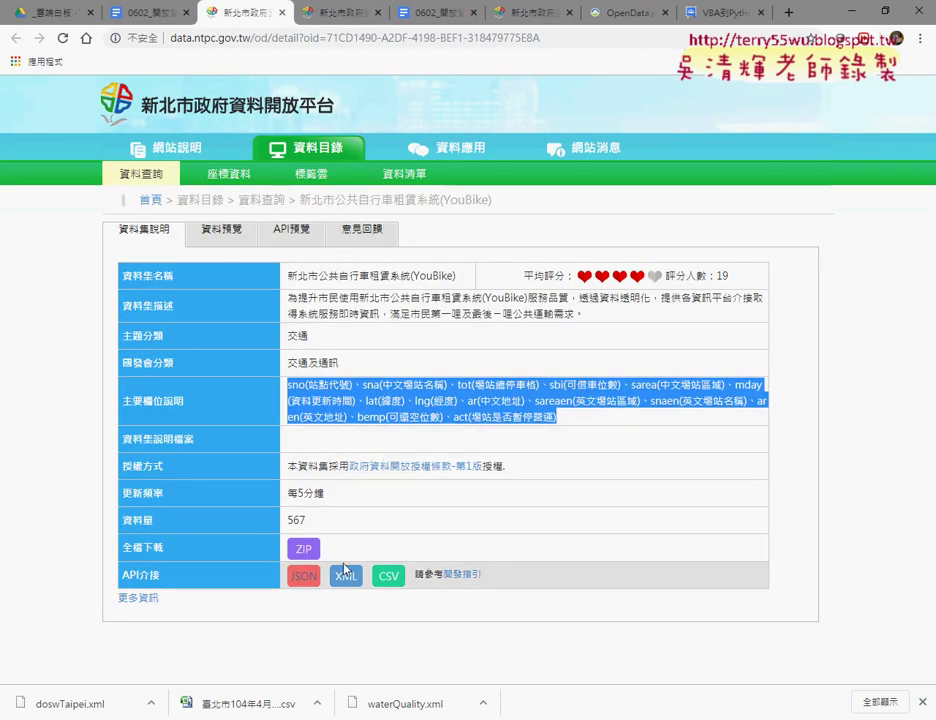
# Step: View the YouBike XML, toggle <data> and the first <row>, select its fields, then return to the document
pyautogui.click(341, 582)
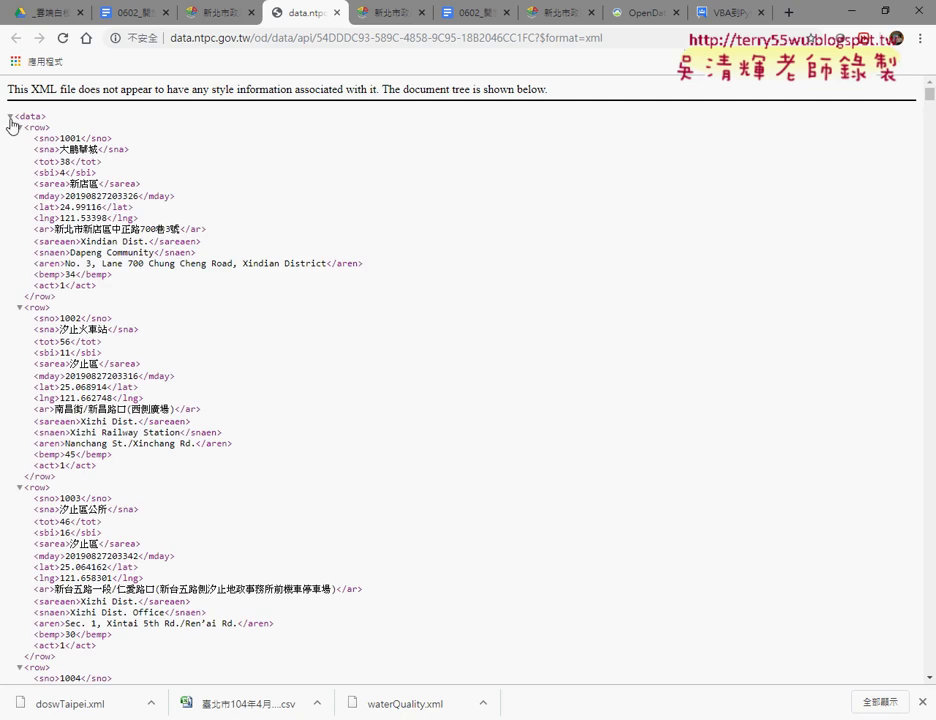
pyautogui.click(10, 118)
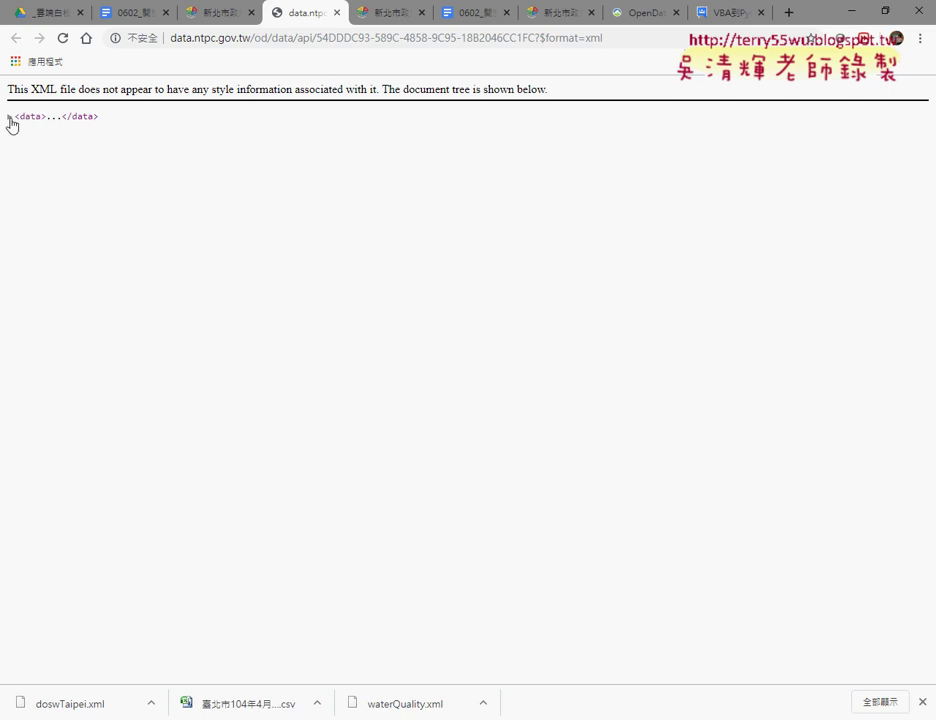
pyautogui.click(10, 118)
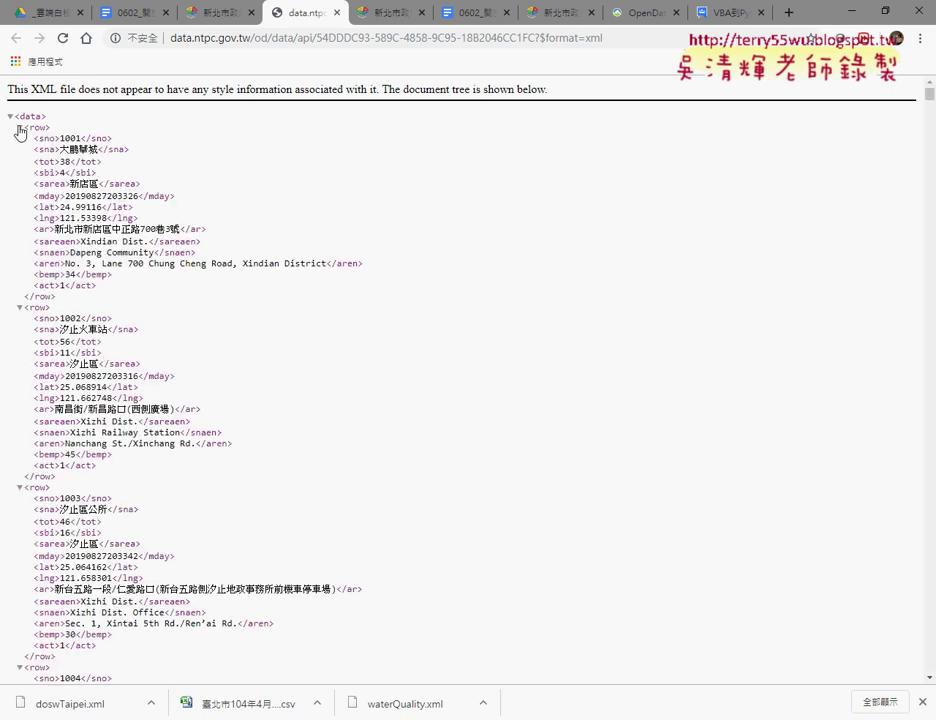
pyautogui.click(18, 128)
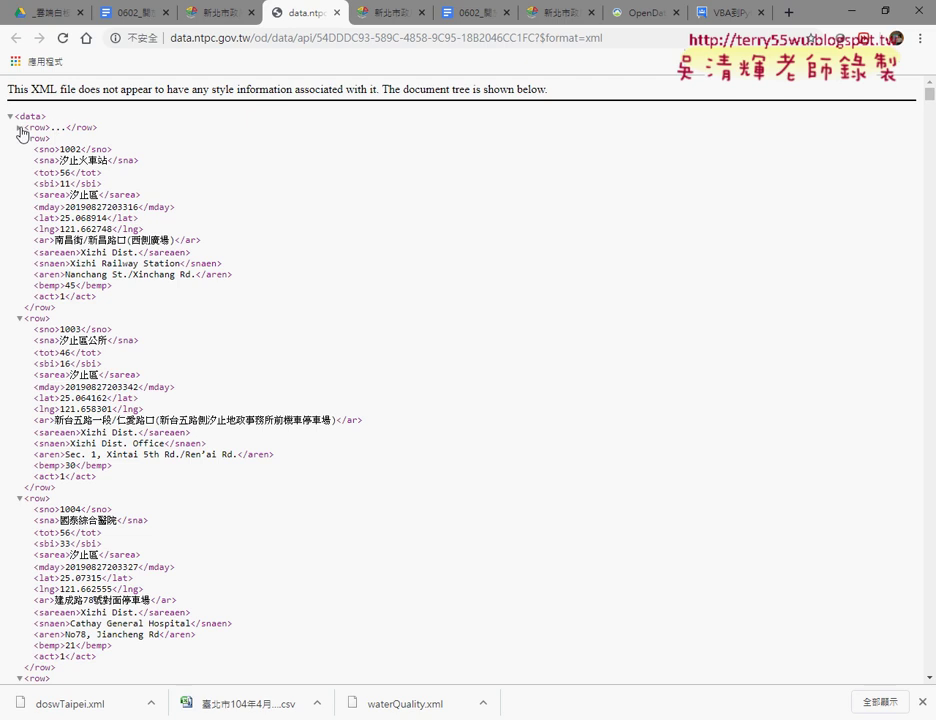
pyautogui.click(19, 128)
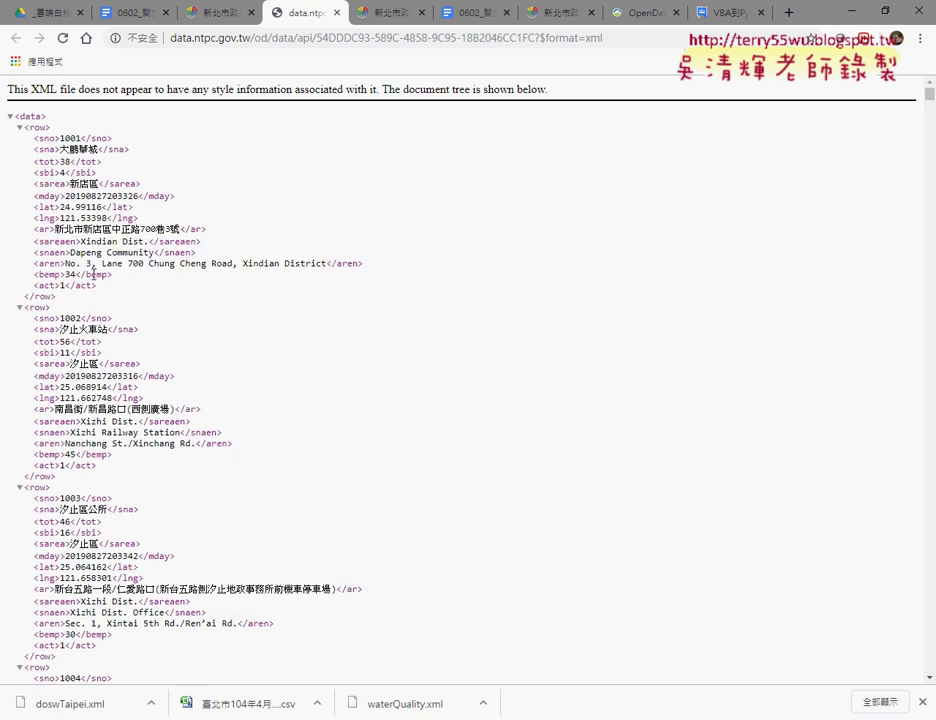
pyautogui.moveTo(100, 286); pyautogui.dragTo(24, 147)
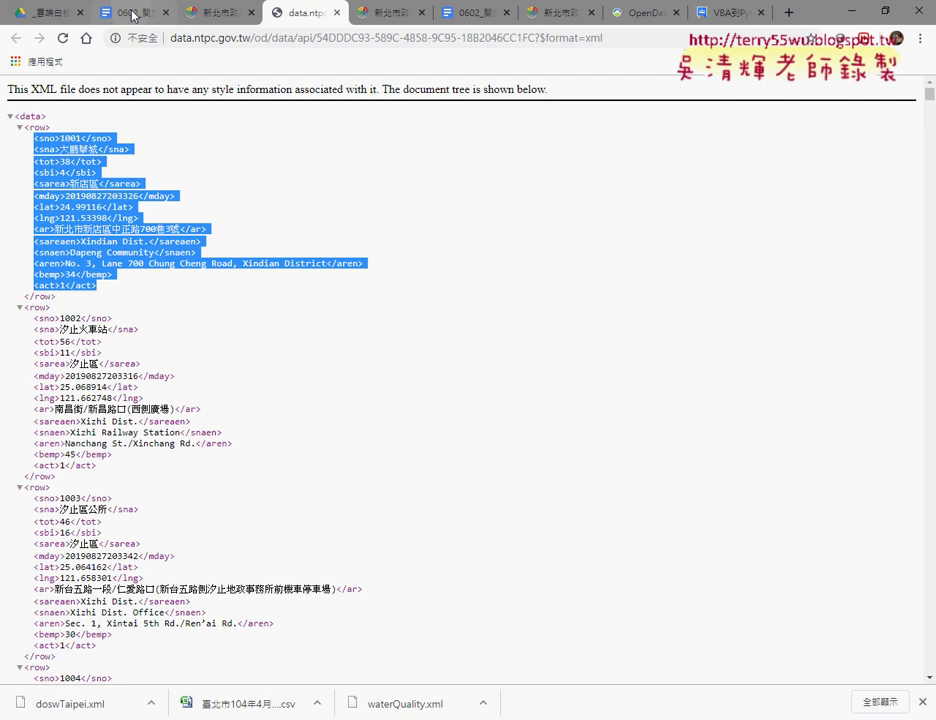
pyautogui.click(100, 12)
pyautogui.scroll(-3, 439, 324)
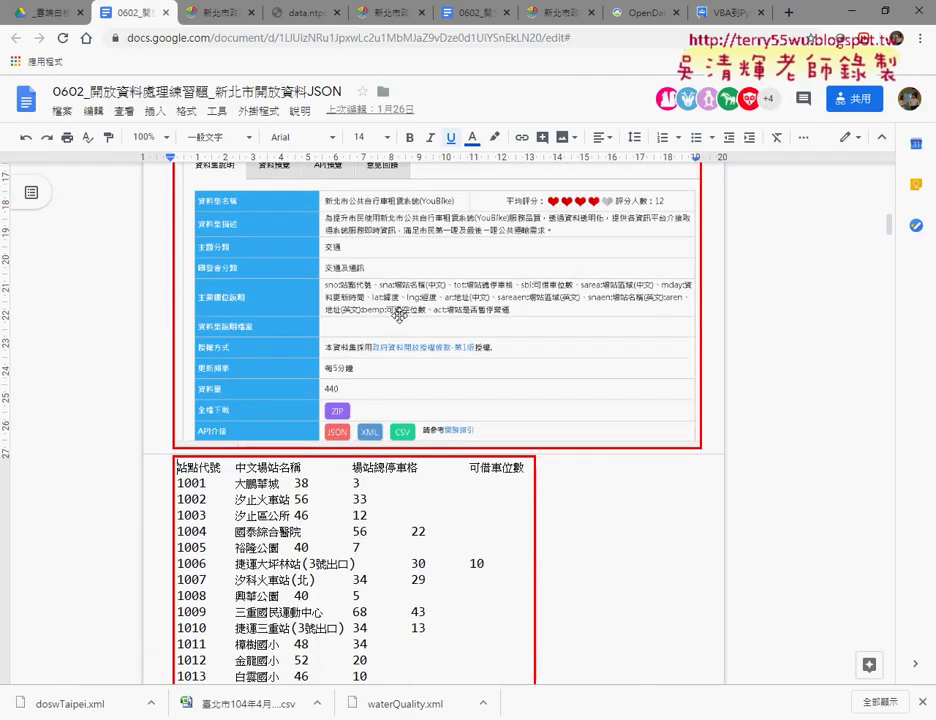
pyautogui.scroll(-4, 439, 324)
pyautogui.scroll(-3, 439, 324)
pyautogui.scroll(-3, 418, 300)
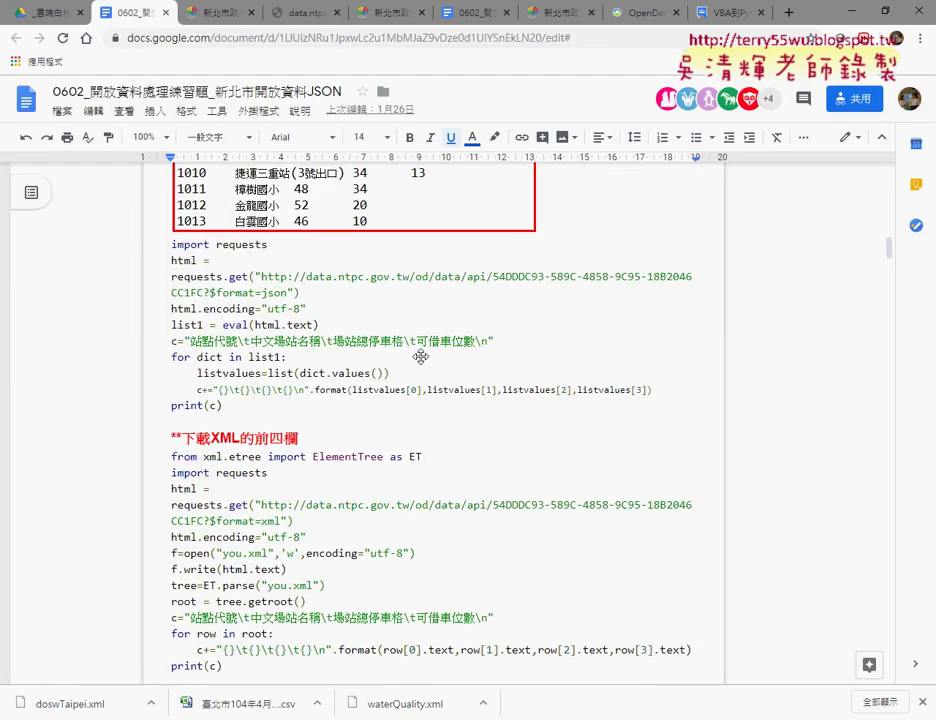
pyautogui.scroll(-2, 418, 300)
pyautogui.scroll(-3, 294, 481)
pyautogui.scroll(-1, 280, 450)
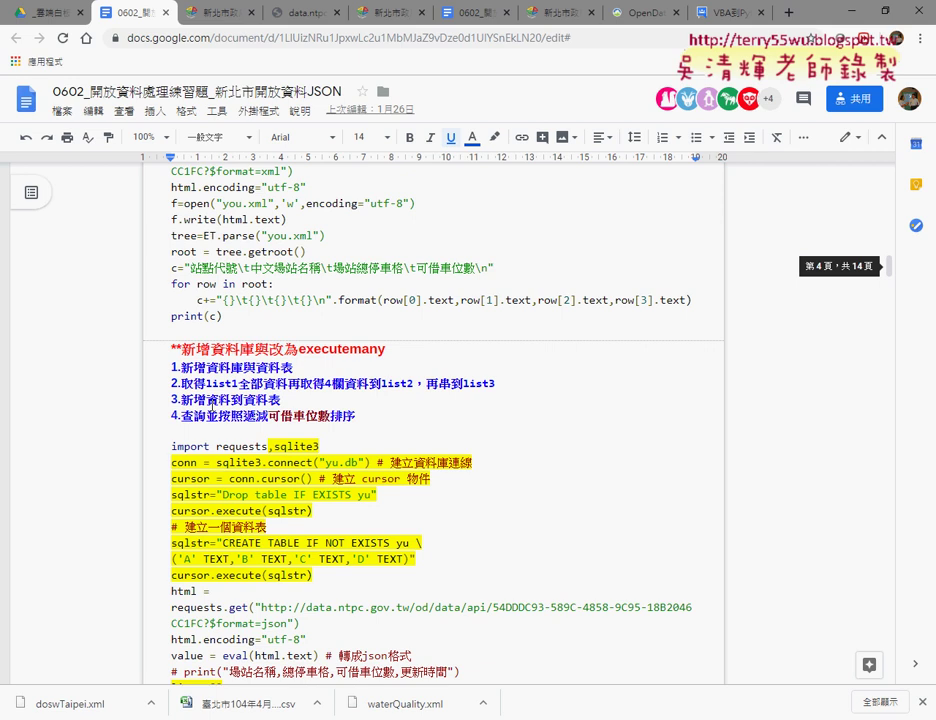
pyautogui.scroll(-2, 250, 400)
pyautogui.doubleClick(340, 203)
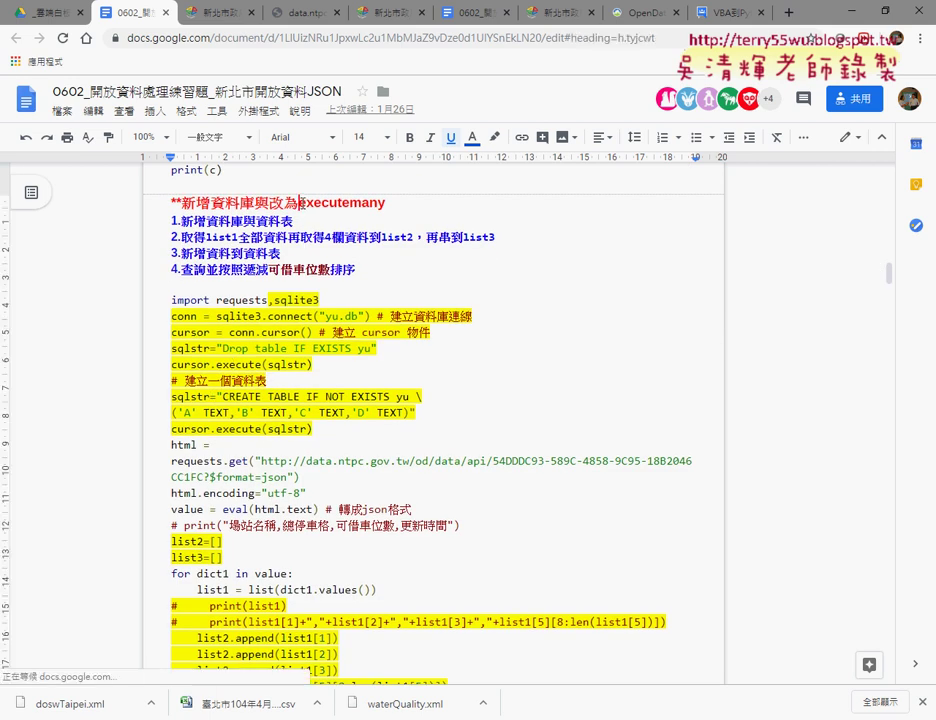
pyautogui.scroll(-2, 414, 284)
pyautogui.scroll(-3, 430, 305)
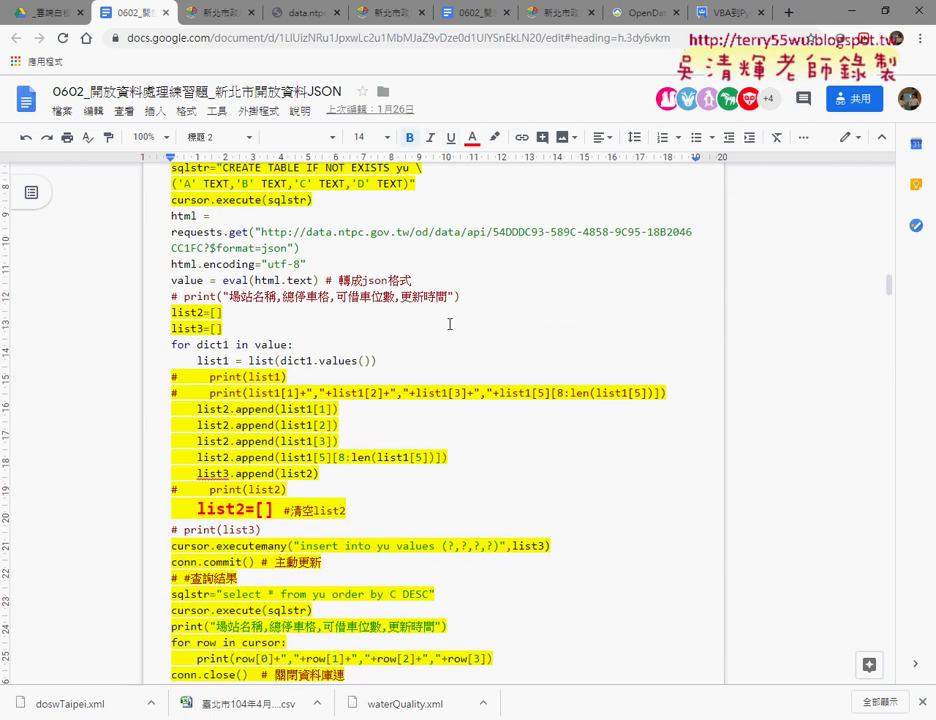
pyautogui.scroll(-4, 440, 315)
pyautogui.scroll(-2, 449, 324)
pyautogui.scroll(-5, 449, 324)
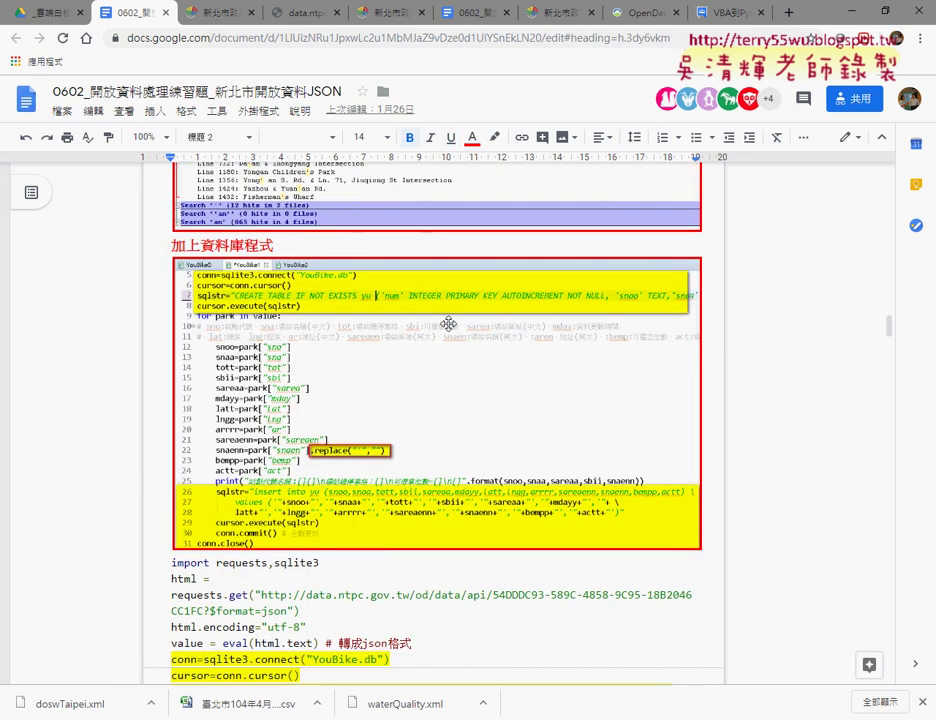
pyautogui.scroll(-3, 449, 324)
pyautogui.scroll(-3, 449, 324)
pyautogui.scroll(-3, 449, 324)
pyautogui.scroll(-3, 449, 324)
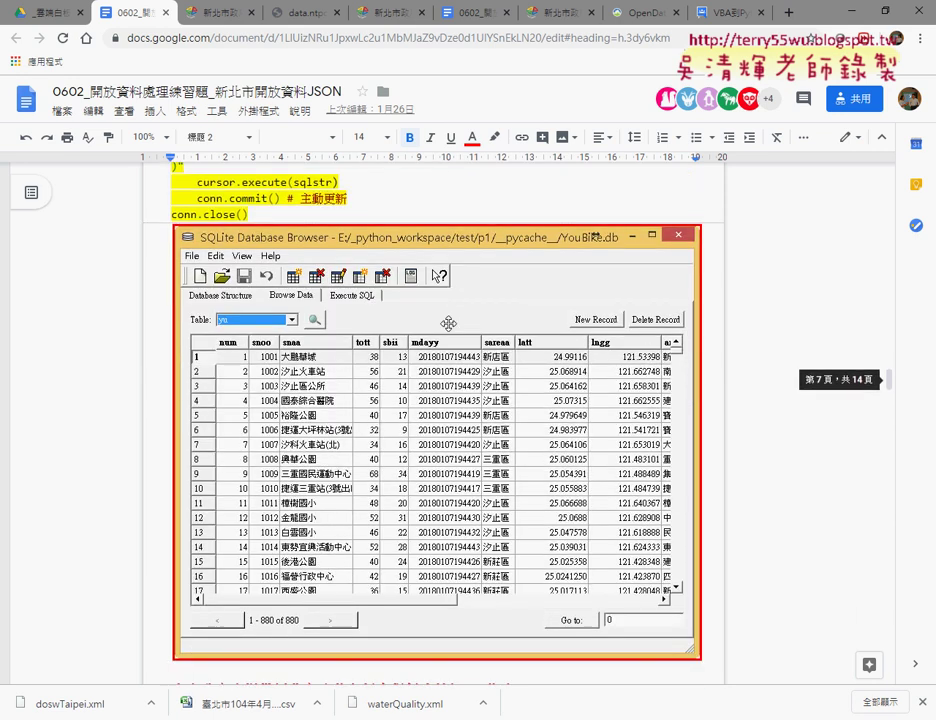
pyautogui.scroll(-7, 449, 324)
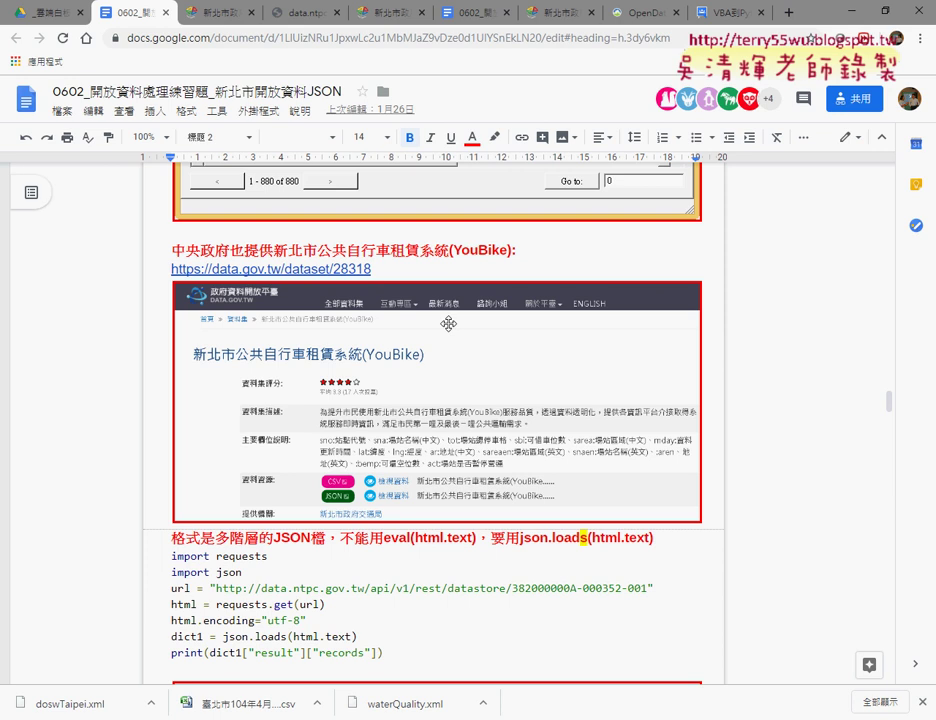
# Step: Open the data.gov.tw YouBike dataset 28318 page from the document link, then return to the document
pyautogui.click(314, 269)
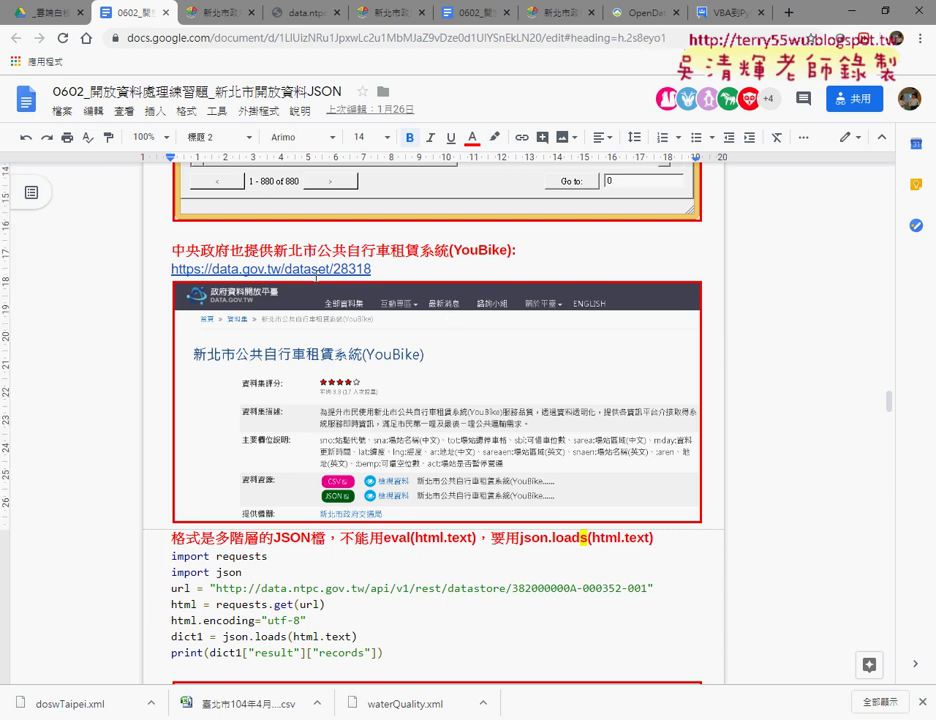
pyautogui.click(292, 297)
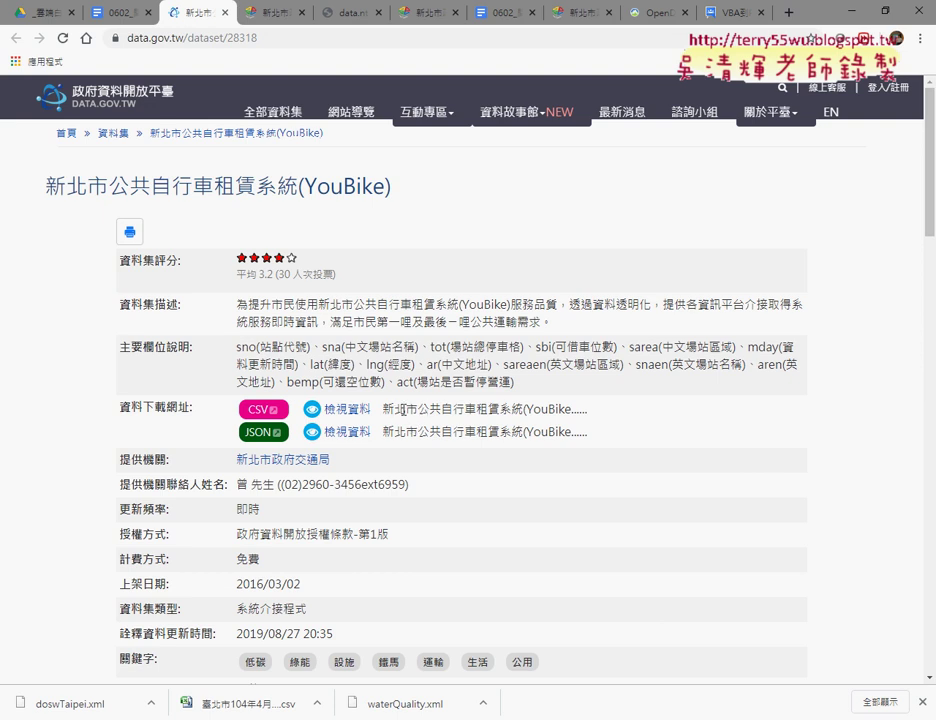
pyautogui.click(112, 13)
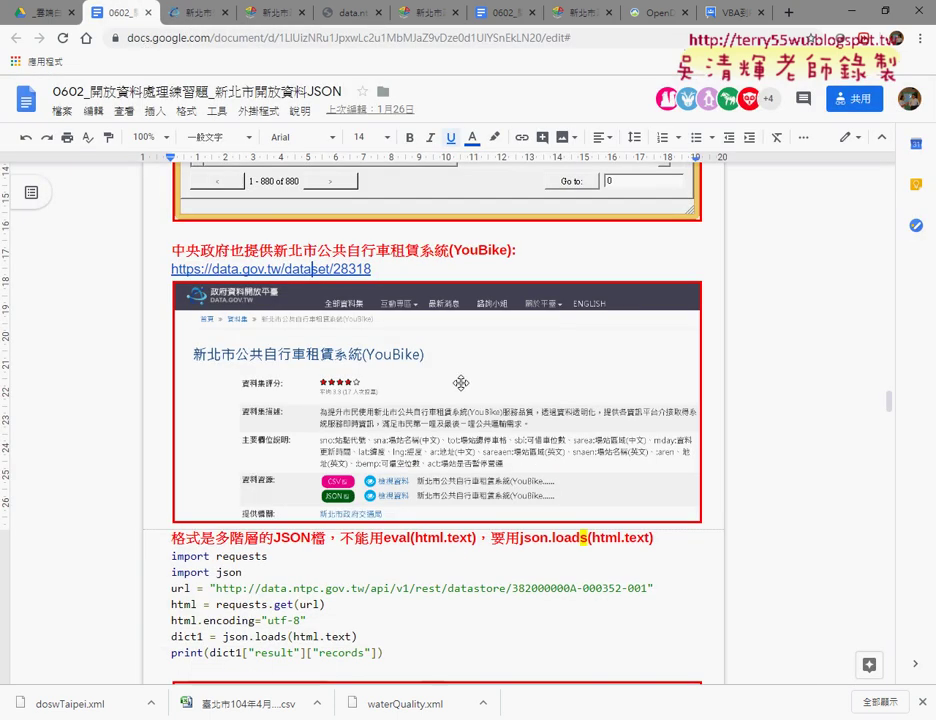
# Step: Scroll through the 其他練習題 list, close the 0602 document, and select the 0603 file in Drive
pyautogui.scroll(-3, 480, 413)
pyautogui.scroll(-5, 480, 413)
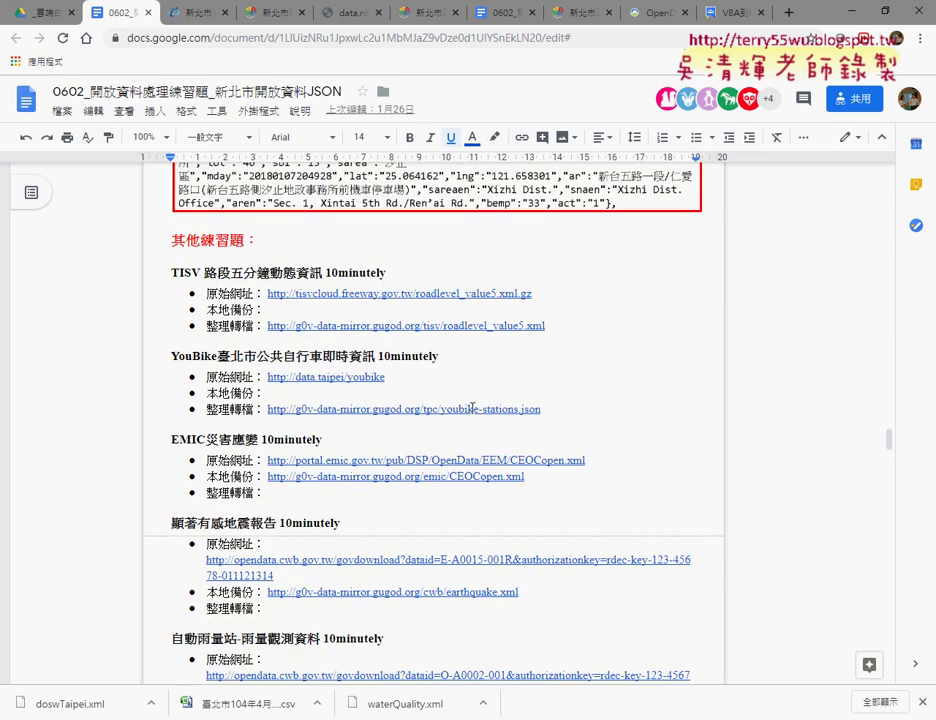
pyautogui.scroll(-3, 391, 495)
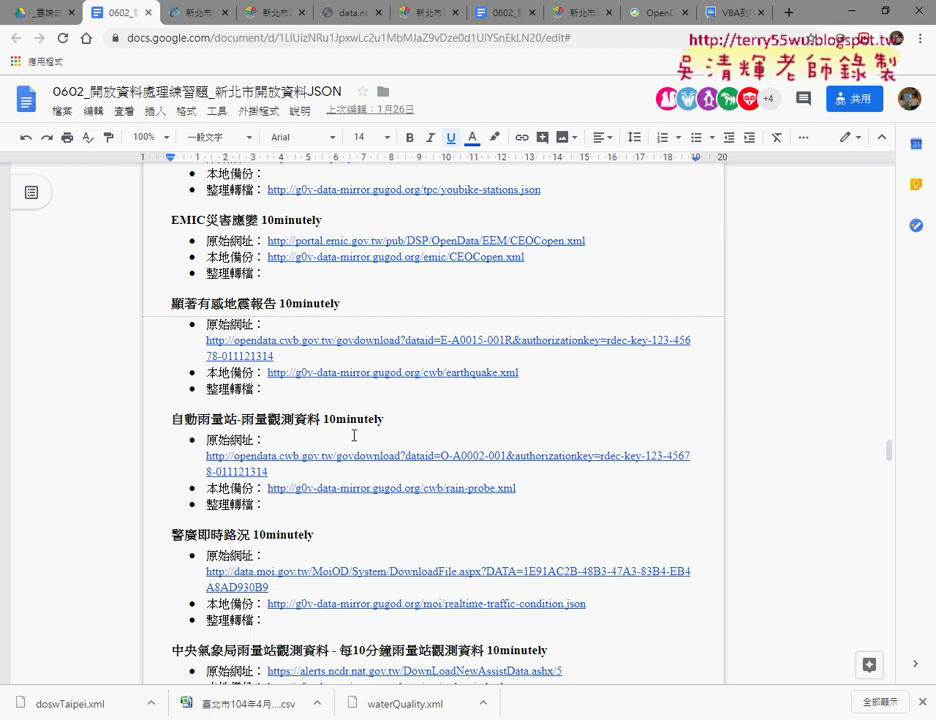
pyautogui.click(148, 17)
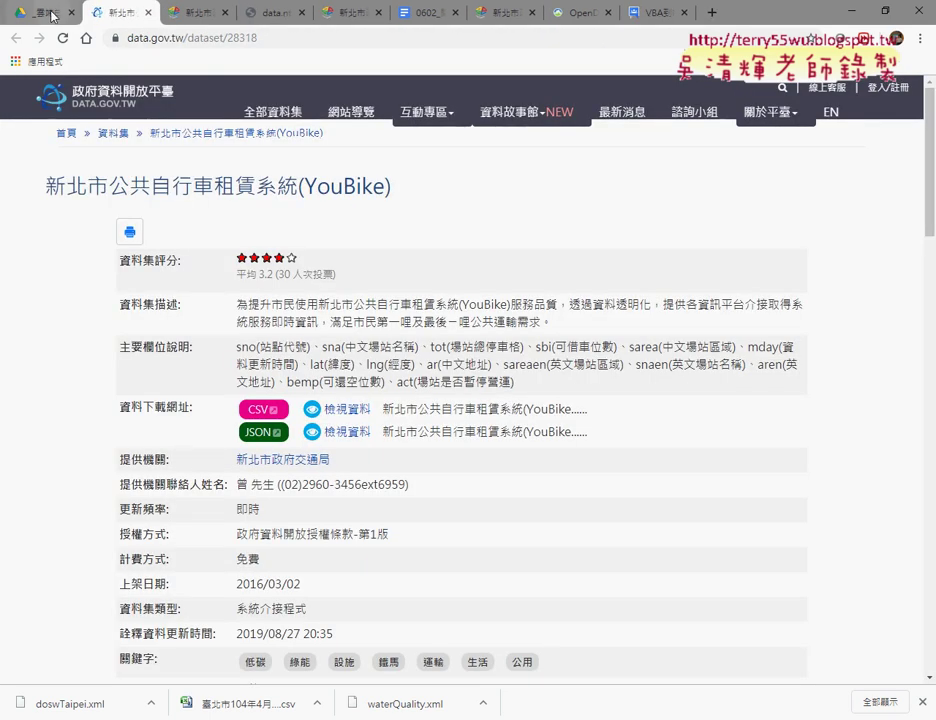
pyautogui.click(54, 16)
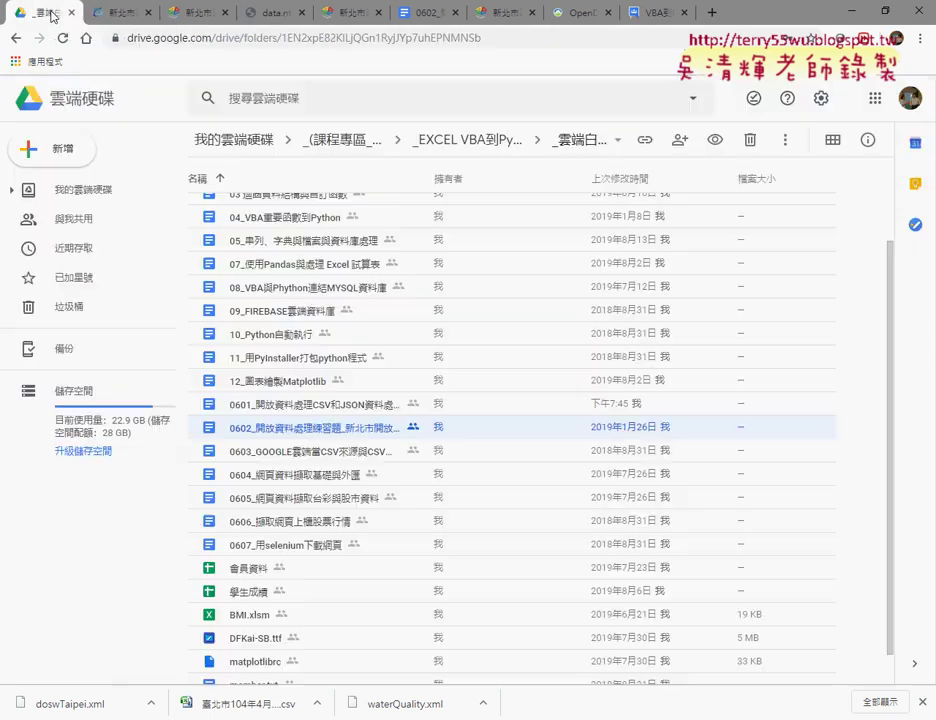
pyautogui.click(306, 462)
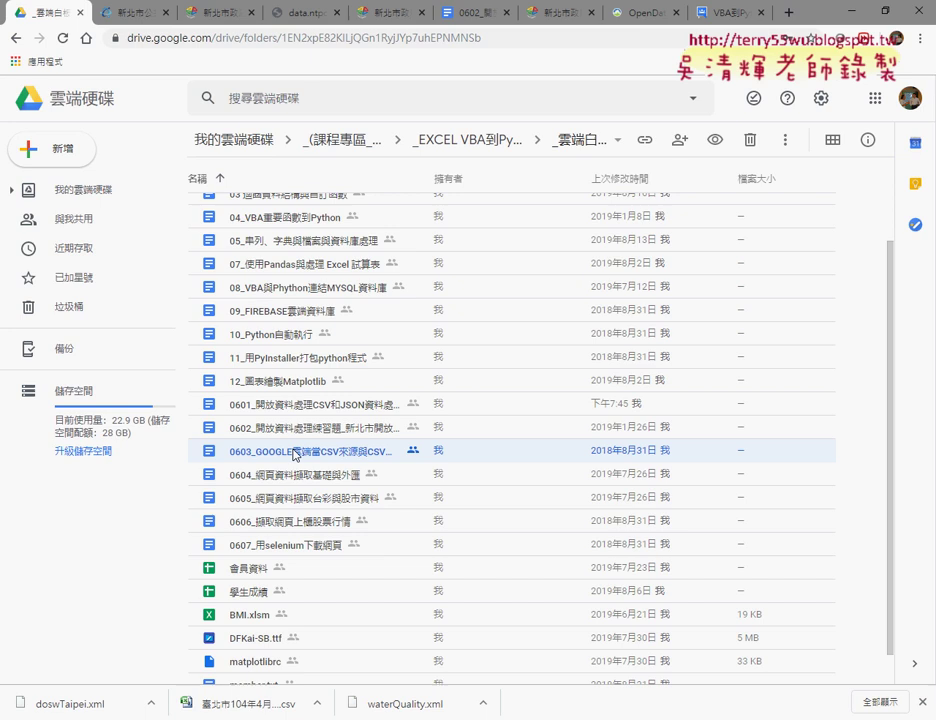
# Step: Open the 0603_GOOGLE雲端當CSV來源與CSV處理 document, then switch back to the Drive folder tab
pyautogui.doubleClick(270, 455)
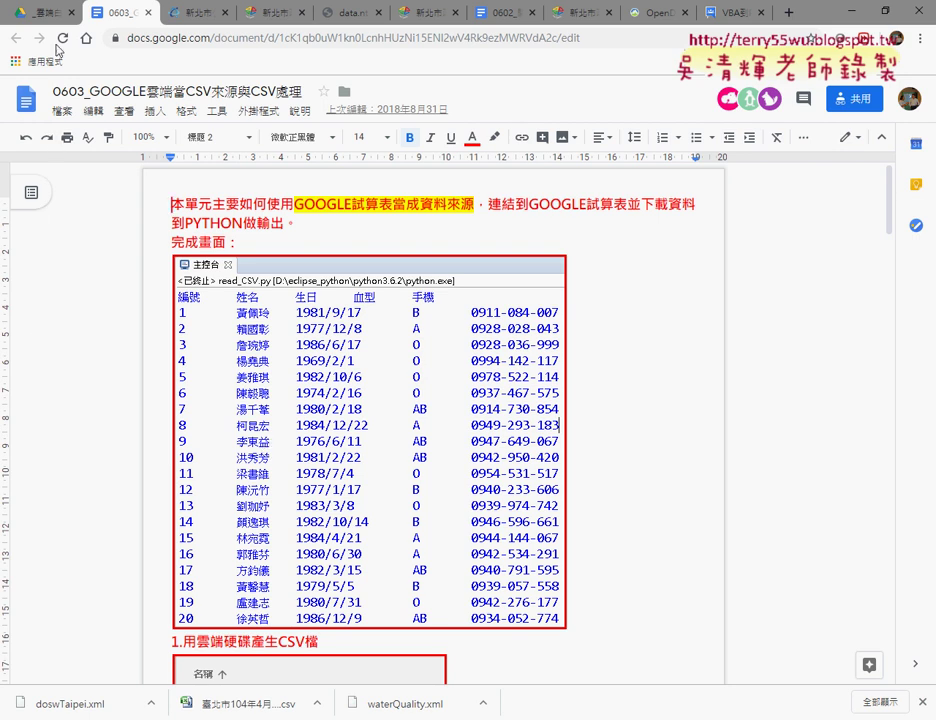
pyautogui.click(46, 13)
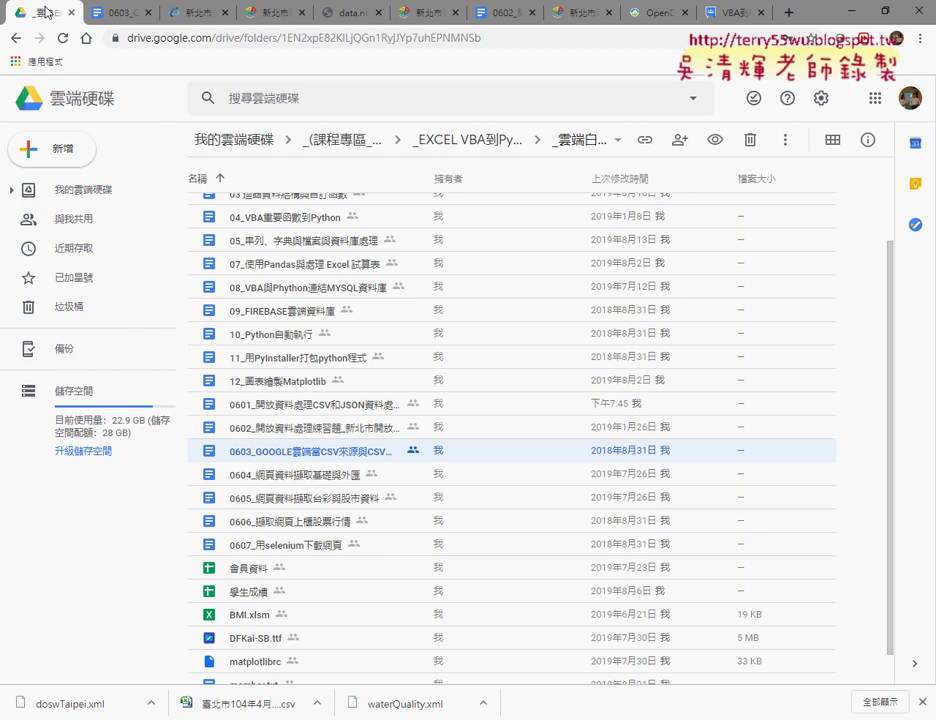
# Step: Download 會員資料 as 會員資料.xlsx, open it in Excel to verify it, then close Excel
pyautogui.scroll(-1, 370, 460)
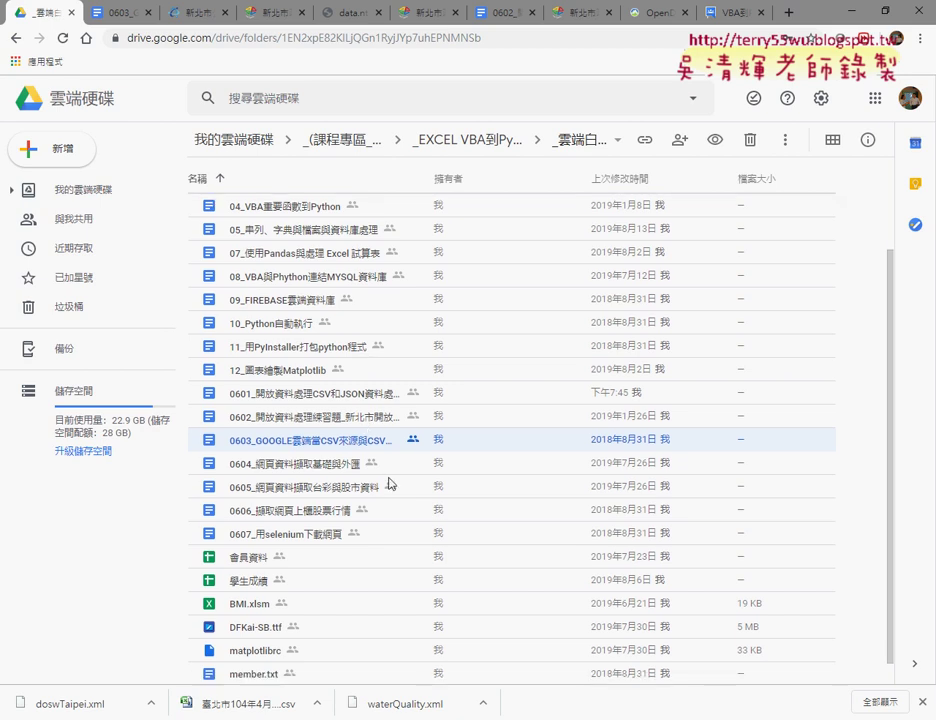
pyautogui.click(256, 537)
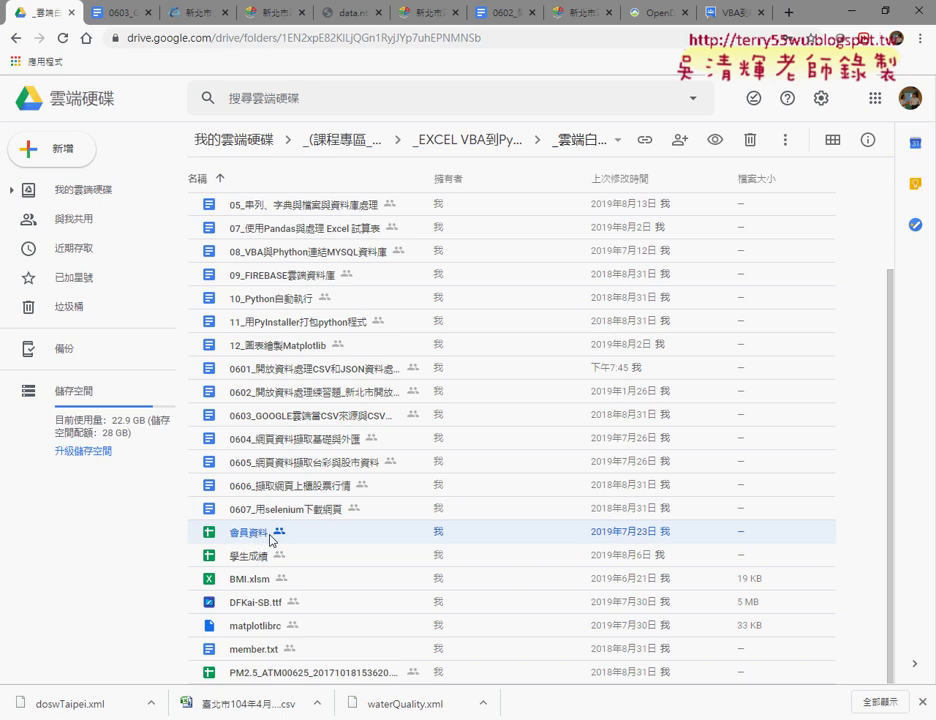
pyautogui.rightClick(268, 538)
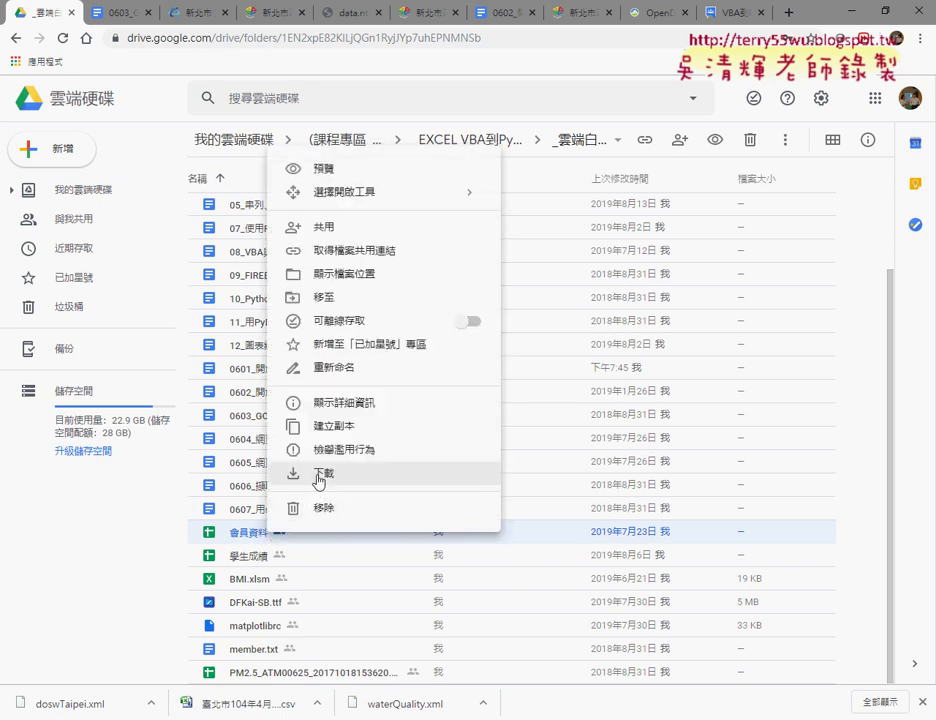
pyautogui.click(322, 473)
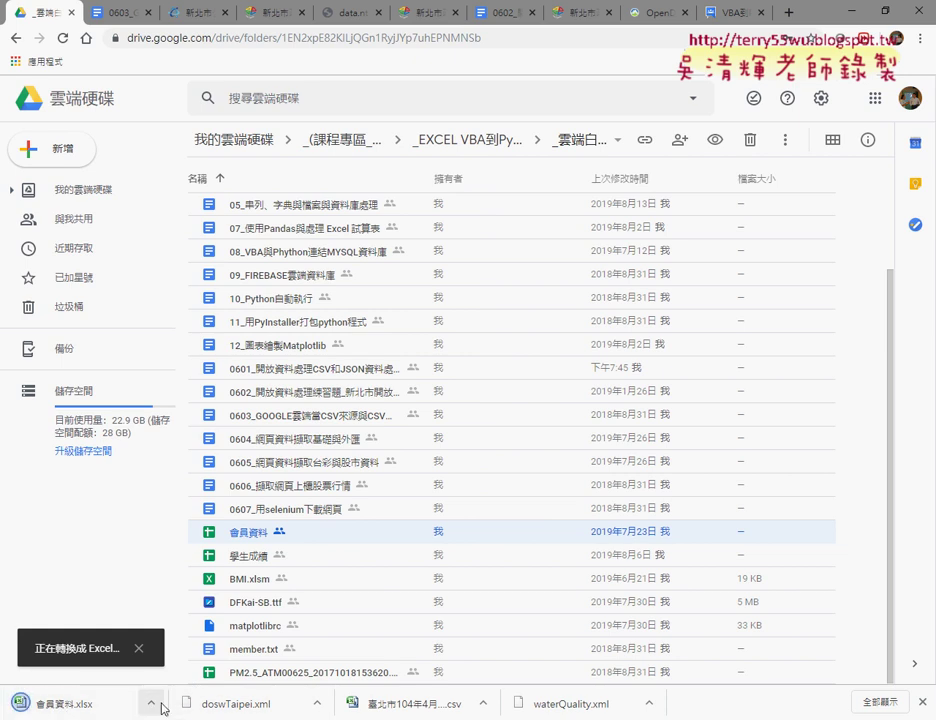
pyautogui.click(151, 703)
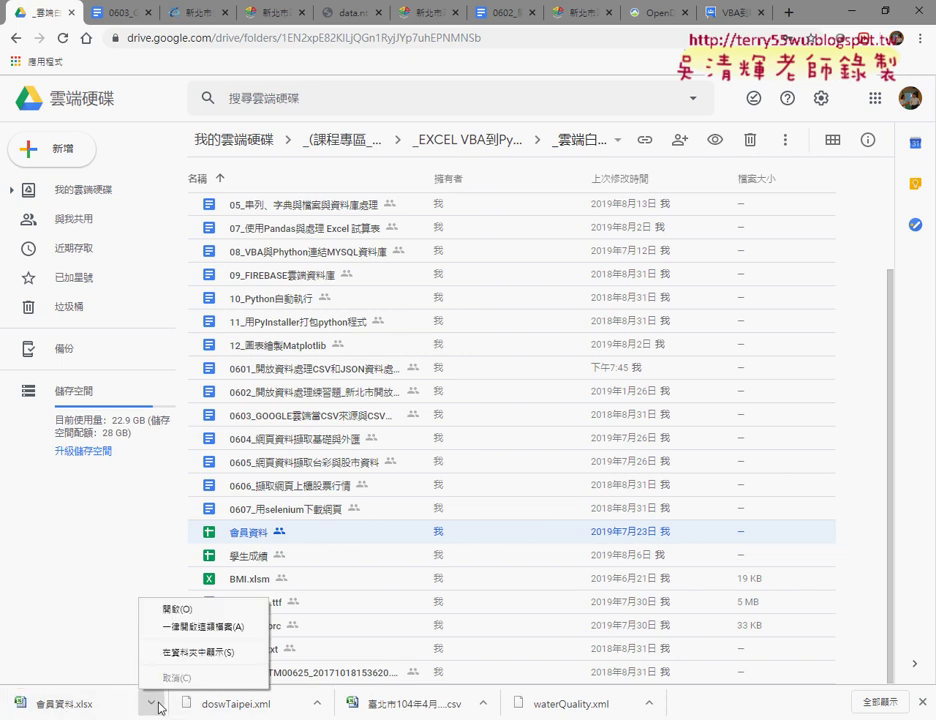
pyautogui.click(179, 609)
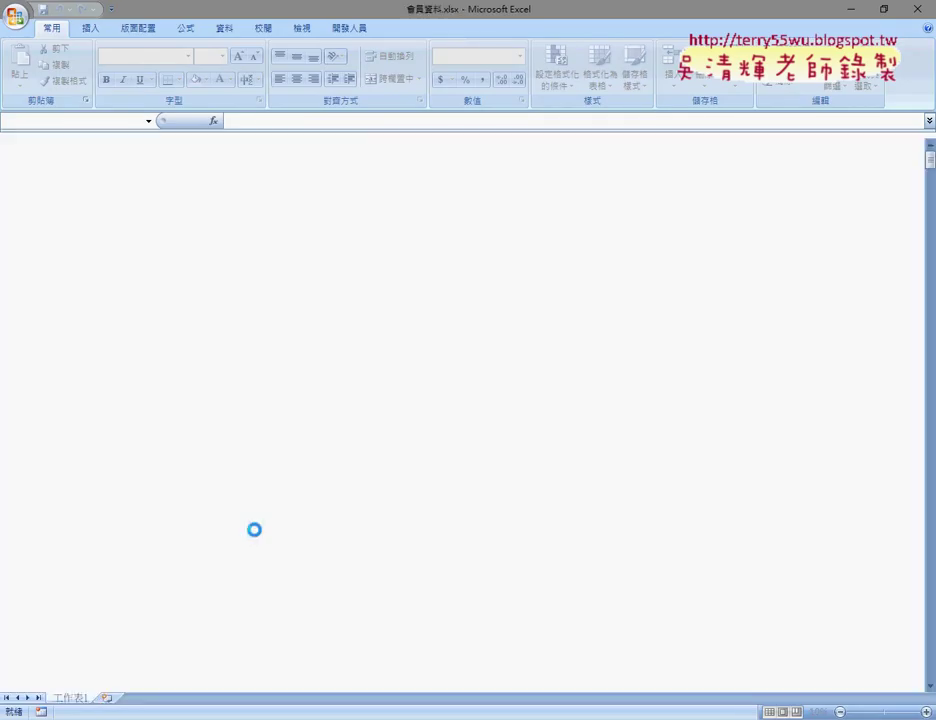
pyautogui.click(920, 11)
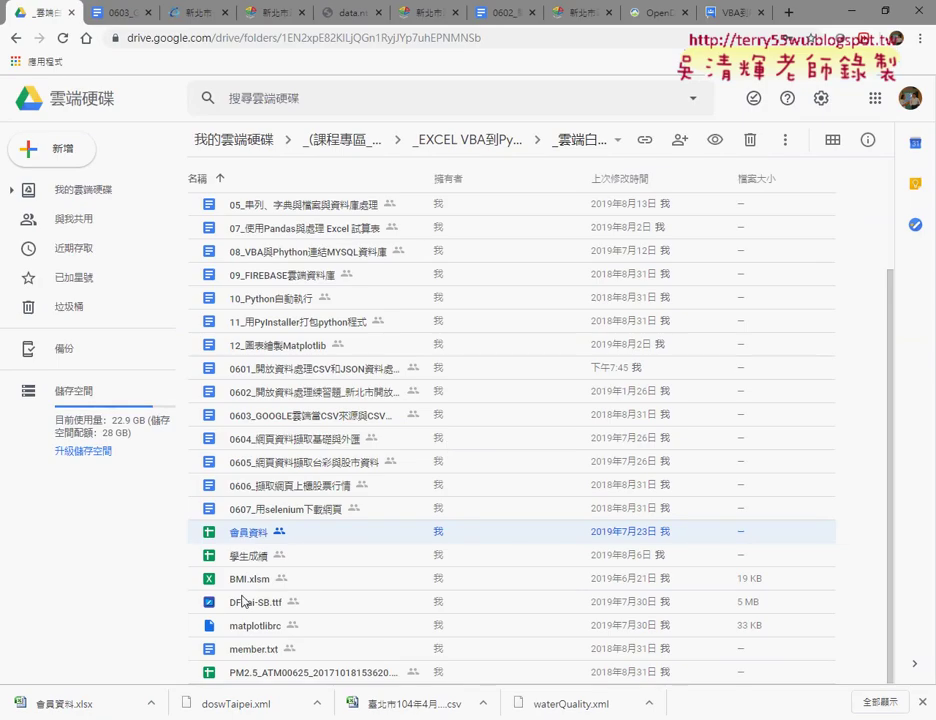
pyautogui.click(157, 707)
pyautogui.click(140, 652)
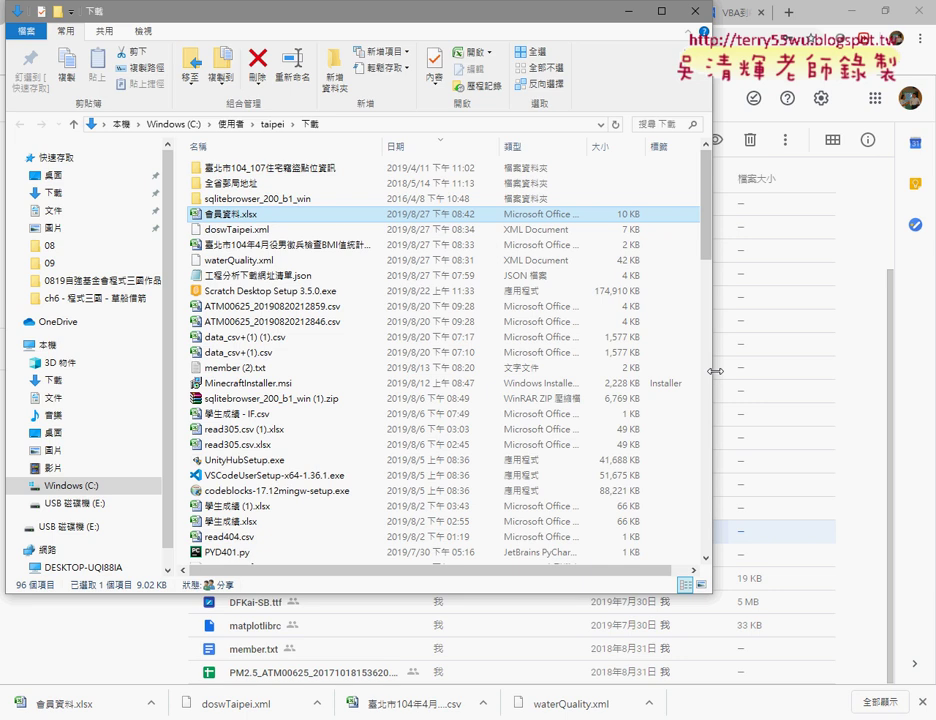
pyautogui.moveTo(715, 371); pyautogui.dragTo(619, 371)
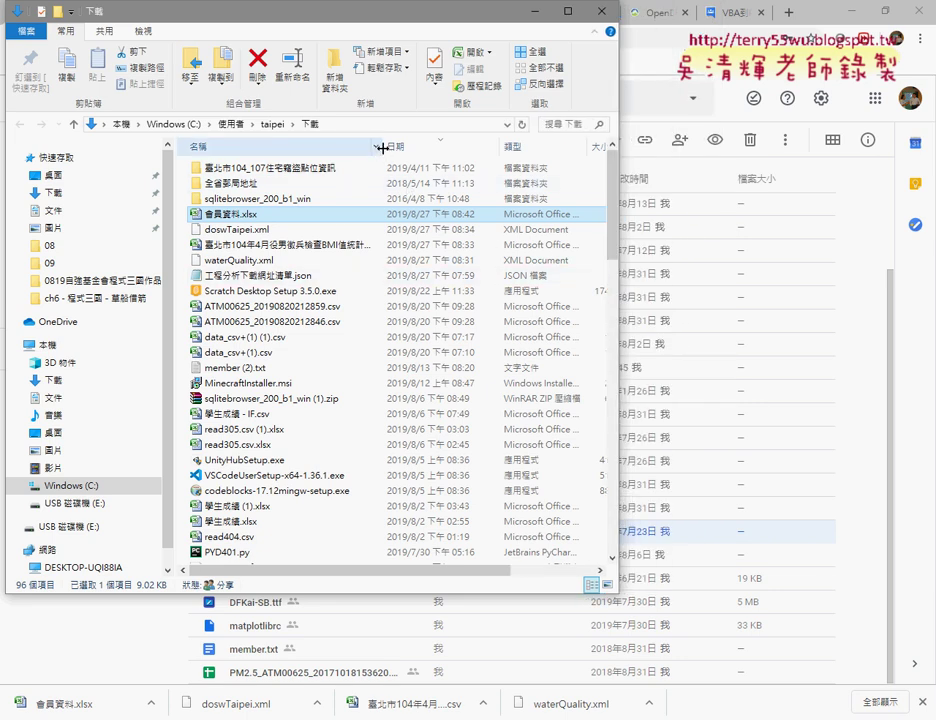
pyautogui.moveTo(382, 148); pyautogui.dragTo(284, 148)
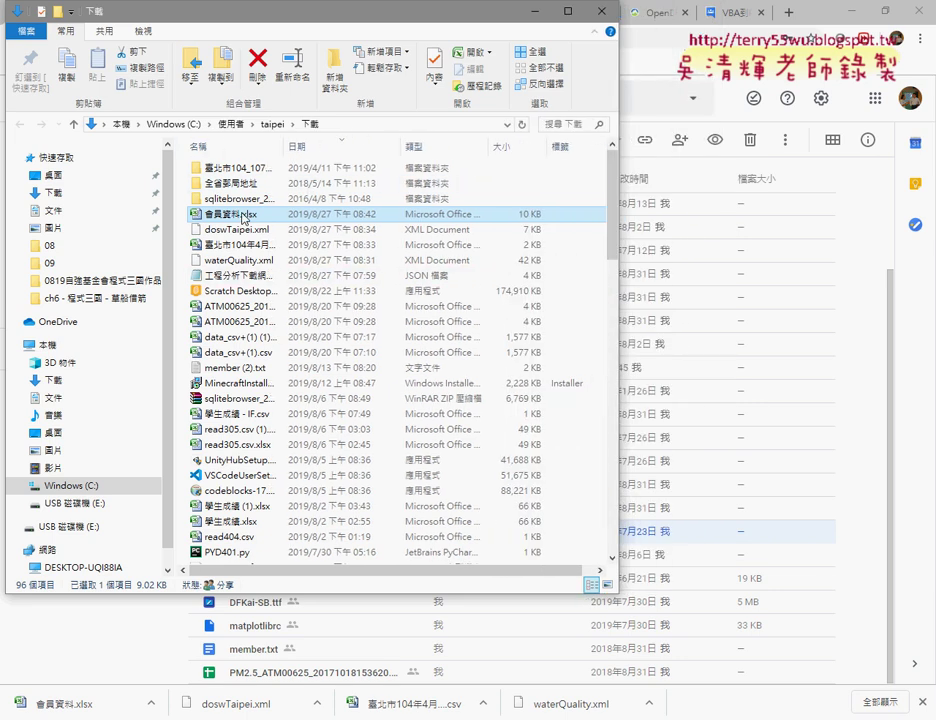
pyautogui.click(640, 128)
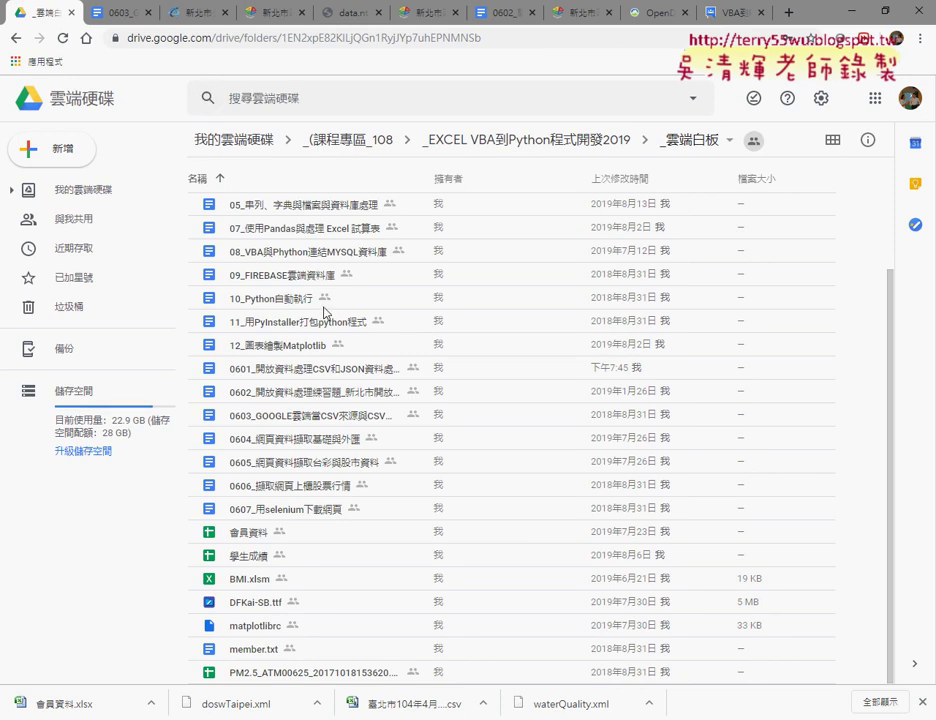
# Step: Switch to the My Drive tab, expand 我的雲端硬碟 in the folder tree, and open _temp
pyautogui.scroll(2, 323, 313)
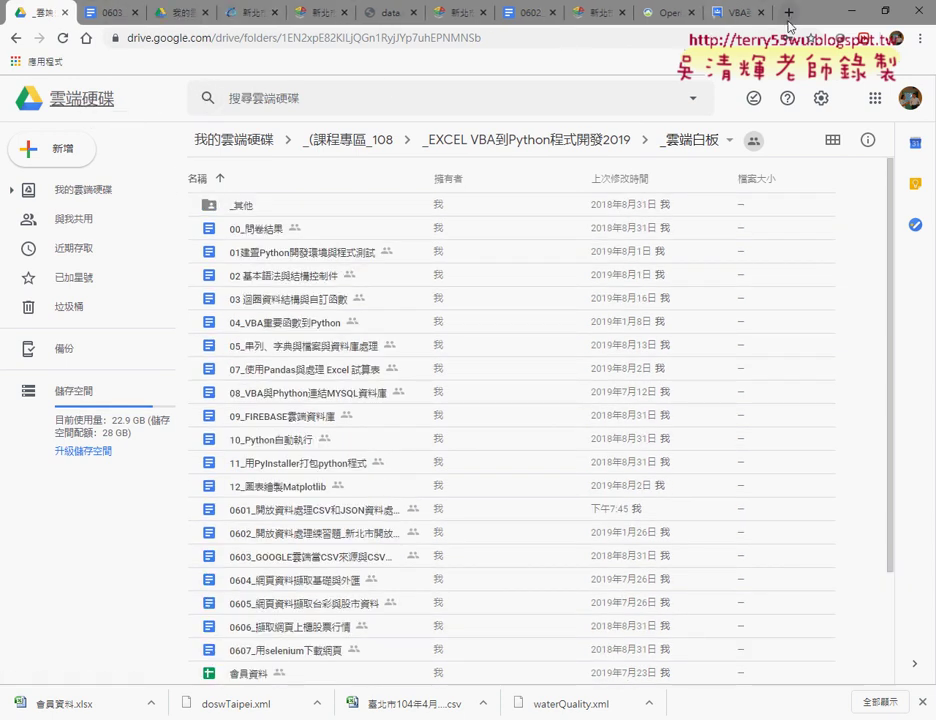
pyautogui.moveTo(180, 12); pyautogui.dragTo(128, 7)
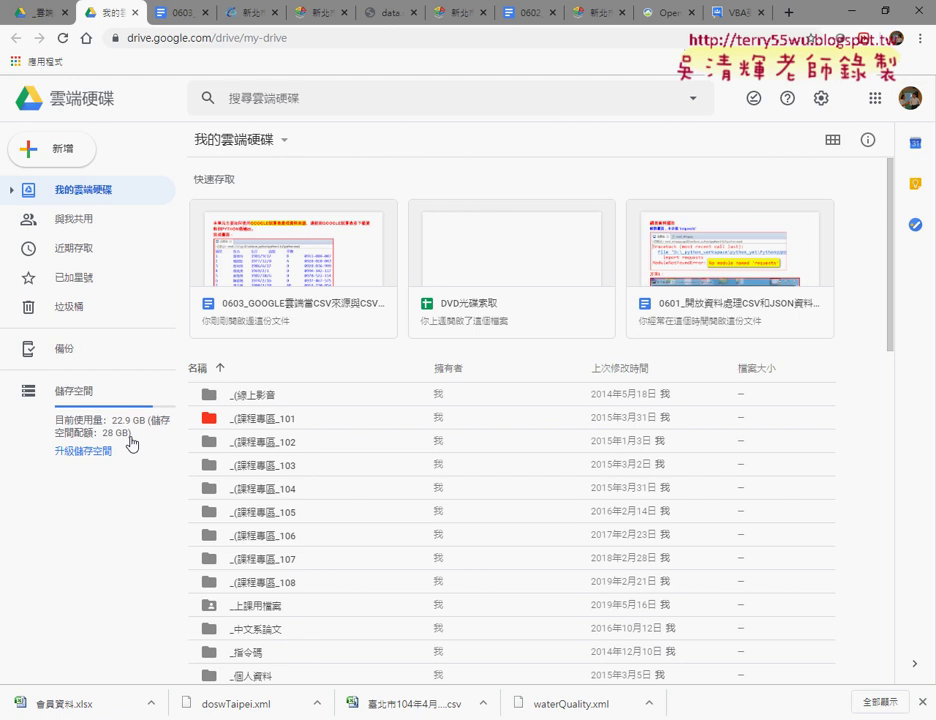
pyautogui.click(70, 192)
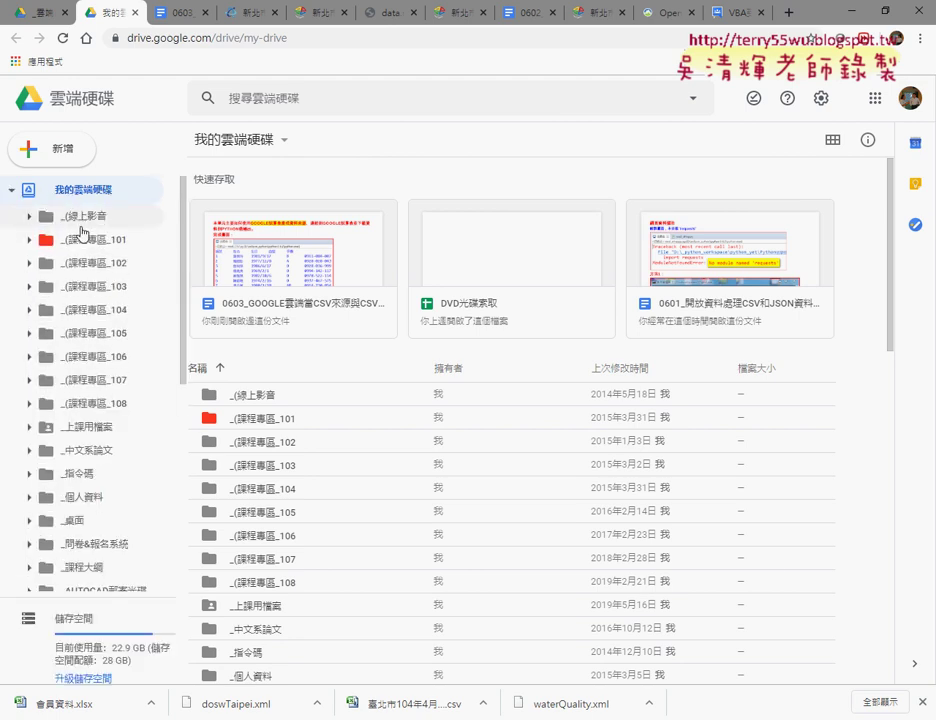
pyautogui.scroll(-3, 128, 448)
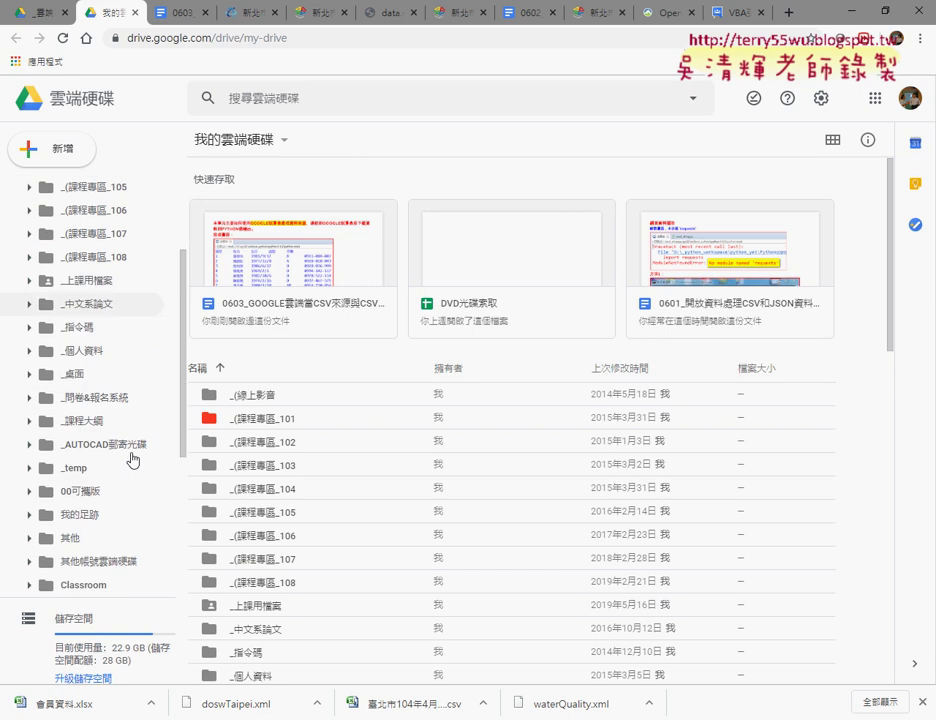
pyautogui.click(105, 470)
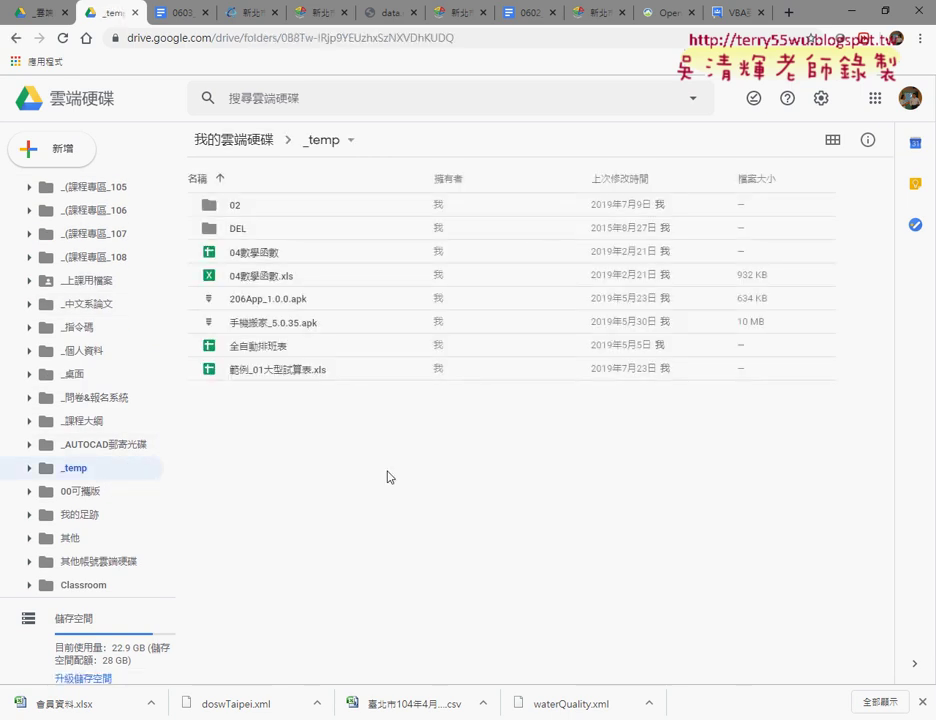
# Step: Show 會員資料.xlsx in its Downloads folder, then return to Drive and open its settings menu
pyautogui.click(152, 704)
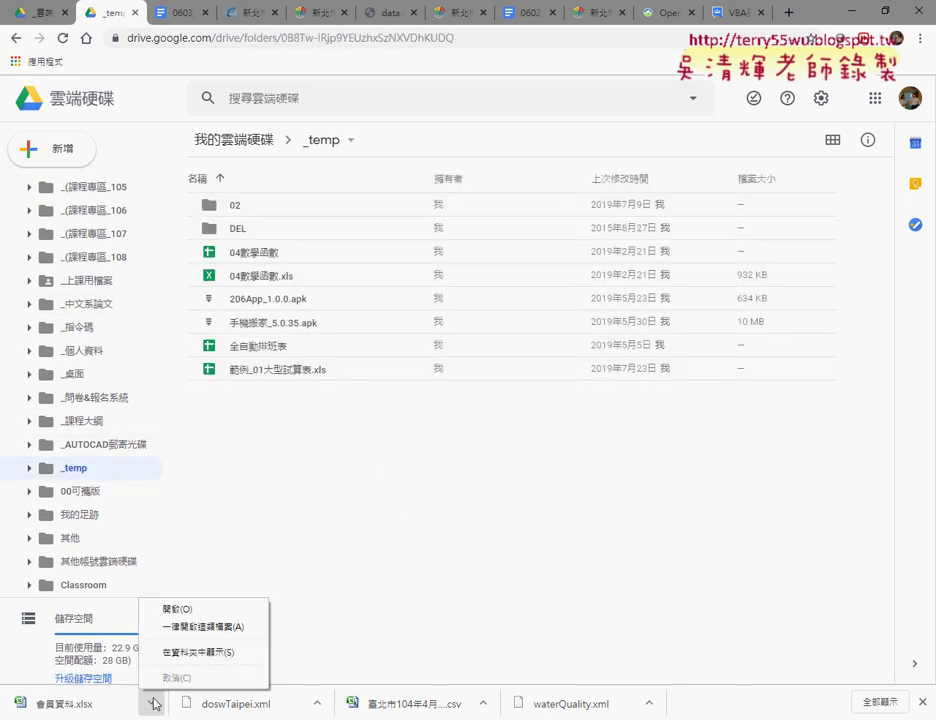
pyautogui.click(195, 653)
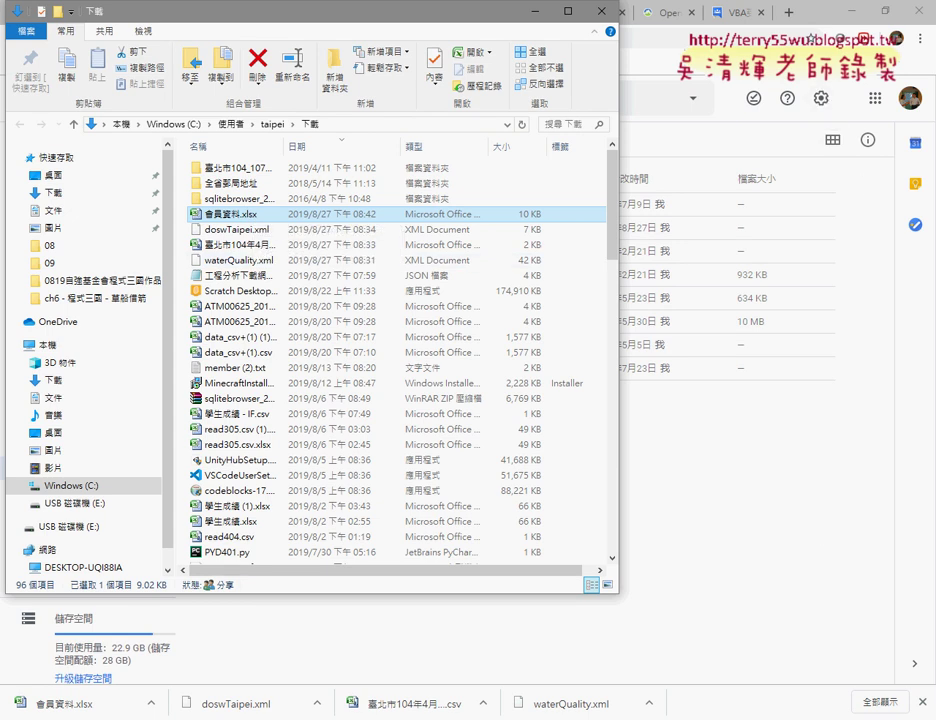
pyautogui.click(822, 105)
pyautogui.click(822, 103)
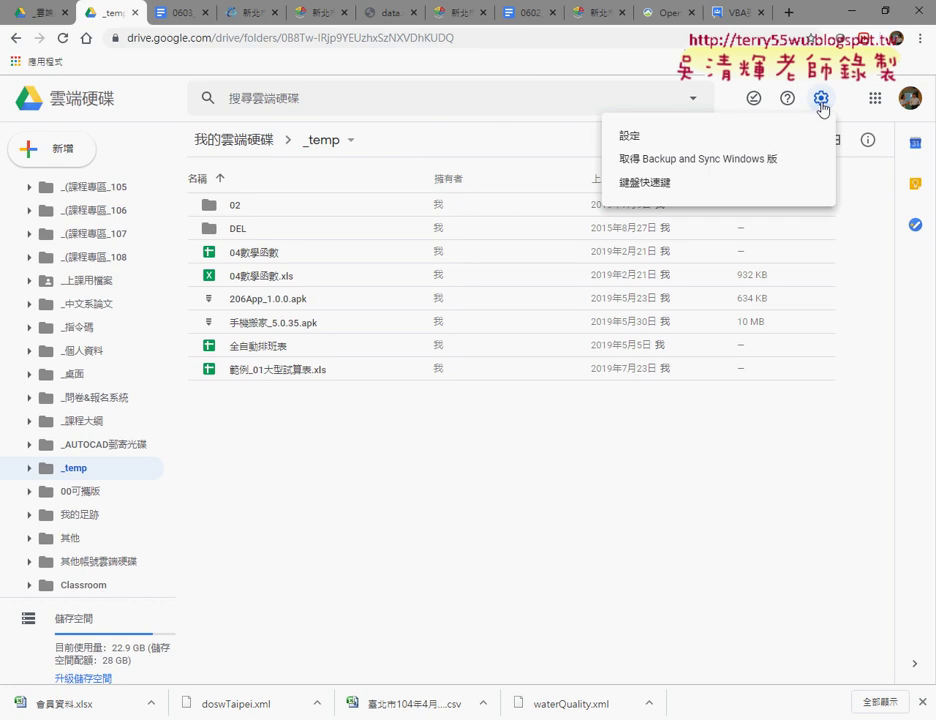
# Step: In Drive settings, switch convert-uploads-to-Google-format off and back on, leaving it enabled
pyautogui.click(737, 143)
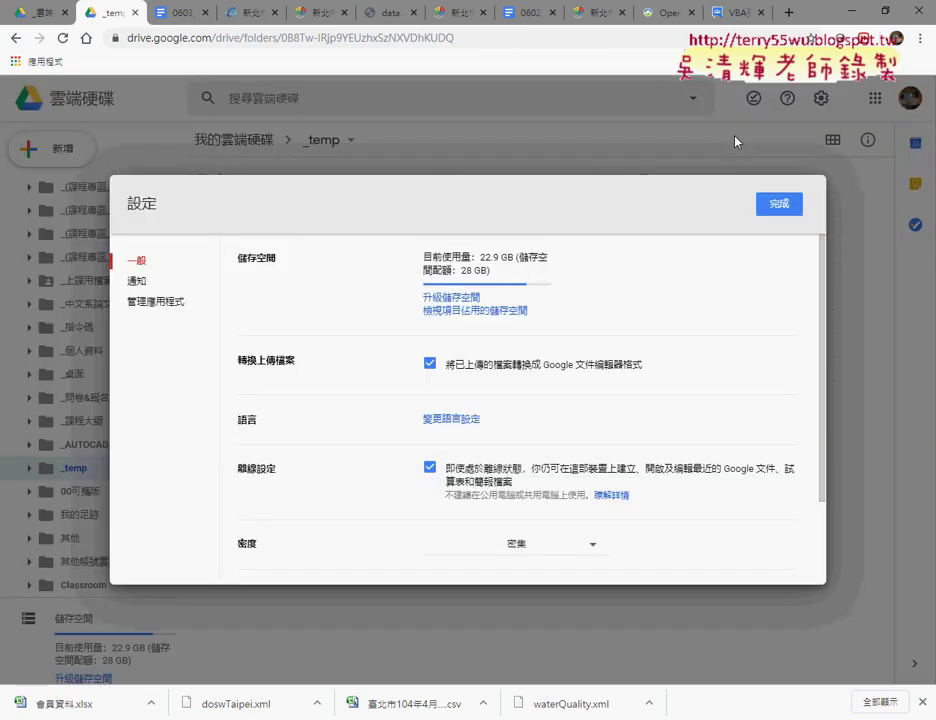
pyautogui.click(430, 363)
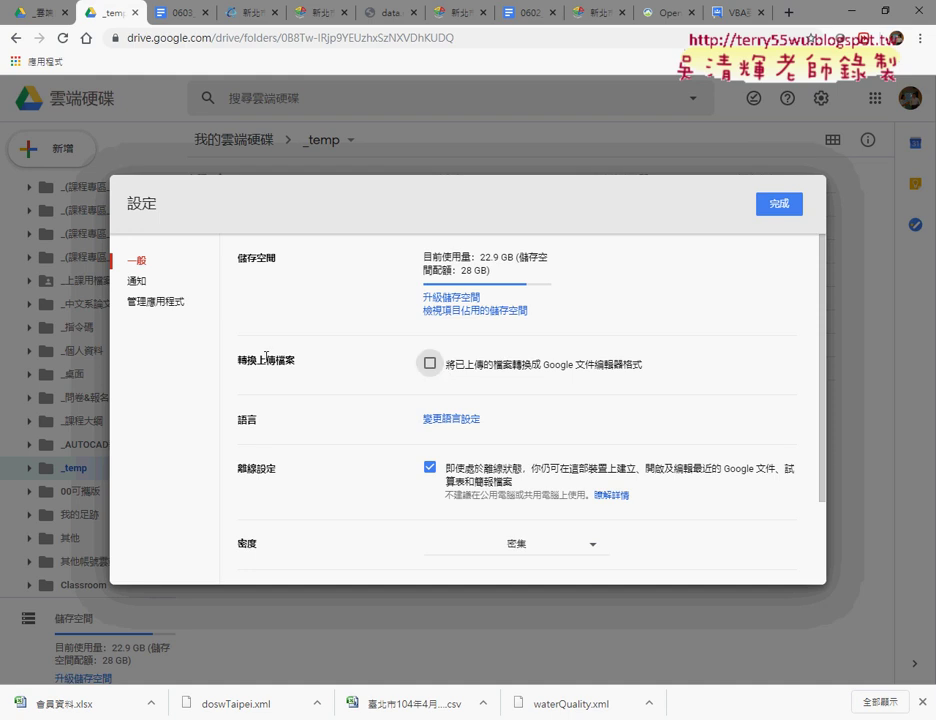
pyautogui.click(431, 364)
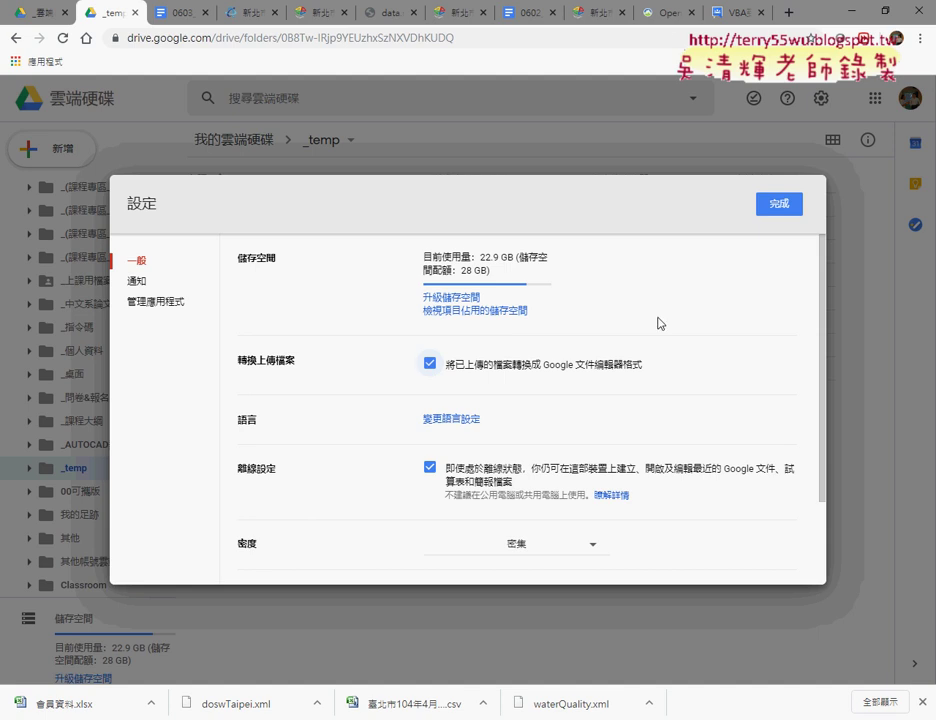
pyautogui.click(770, 207)
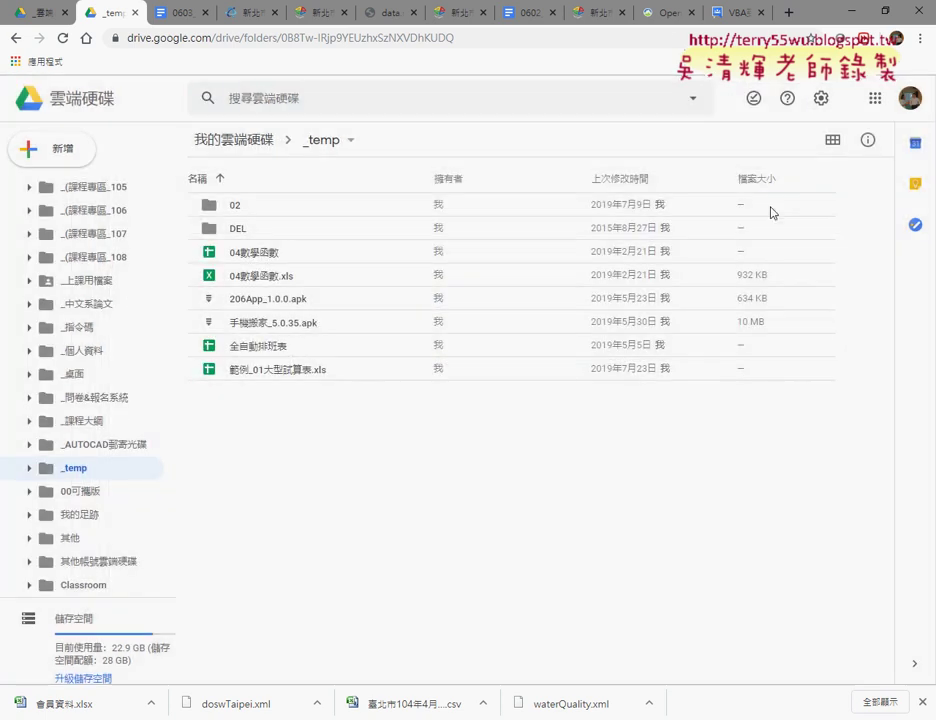
# Step: Bring up the menu for adding new items to the _temp folder
pyautogui.click(153, 707)
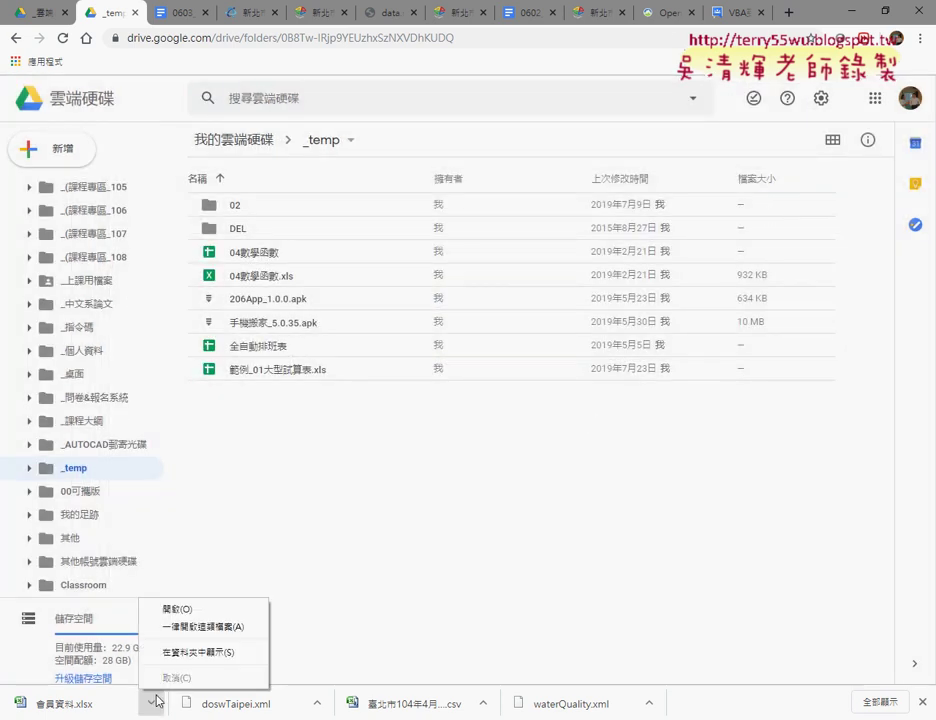
pyautogui.click(428, 530)
pyautogui.rightClick(425, 318)
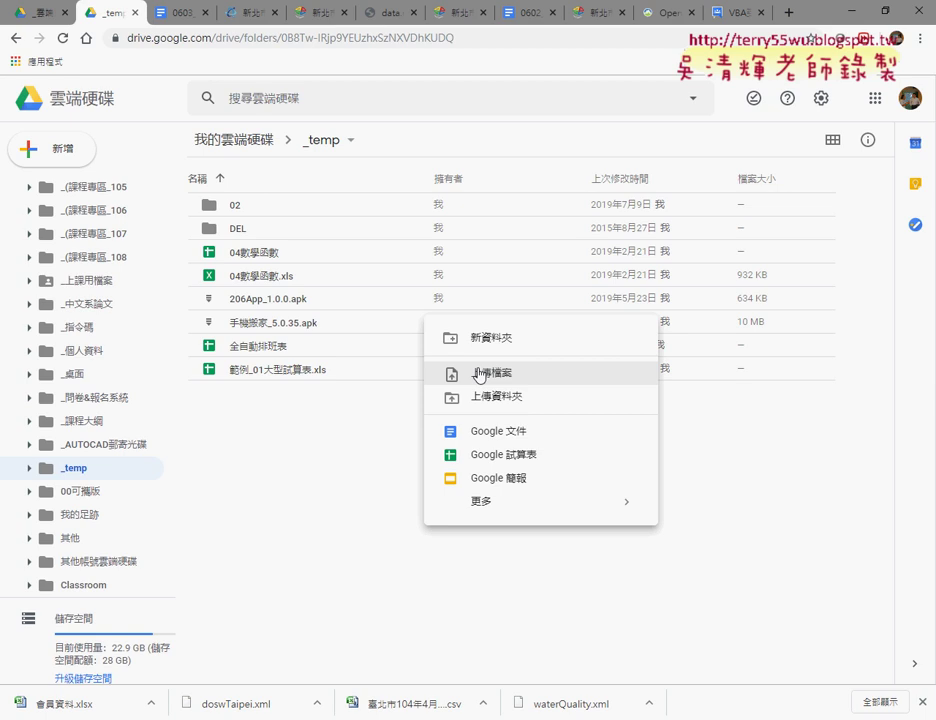
# Step: Drag 會員資料.xlsx from Explorer into _temp, then open the converted 會員資料 sheet
pyautogui.click(150, 707)
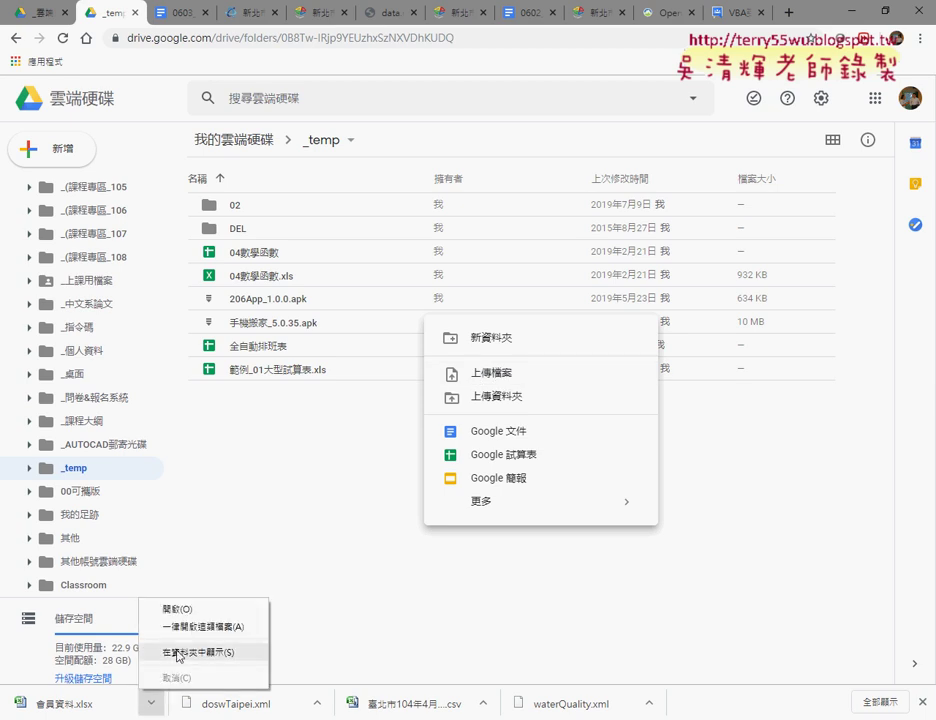
pyautogui.click(234, 652)
pyautogui.moveTo(256, 220); pyautogui.dragTo(731, 503)
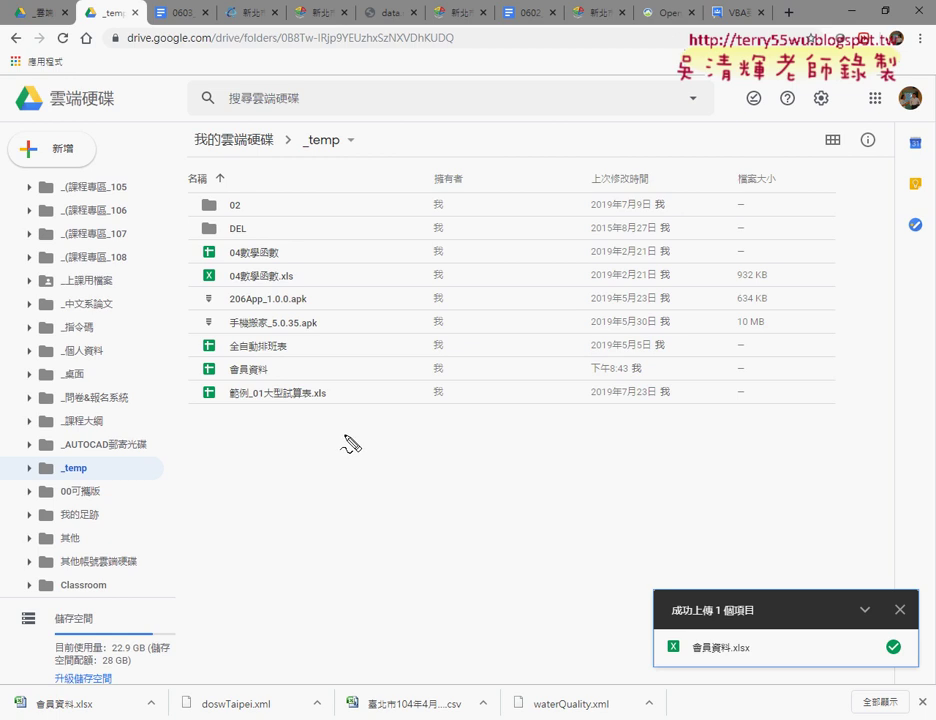
pyautogui.moveTo(220, 378)
pyautogui.mouseDown()
pyautogui.moveTo(199, 381)
pyautogui.moveTo(221, 377)
pyautogui.mouseUp()
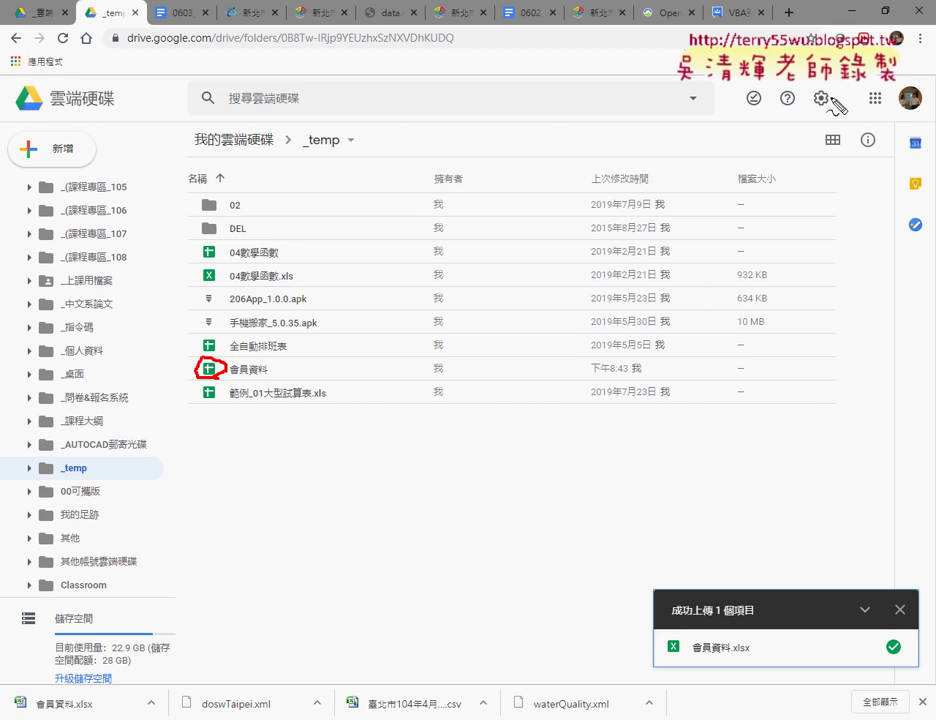
pyautogui.moveTo(822, 110); pyautogui.dragTo(786, 94)
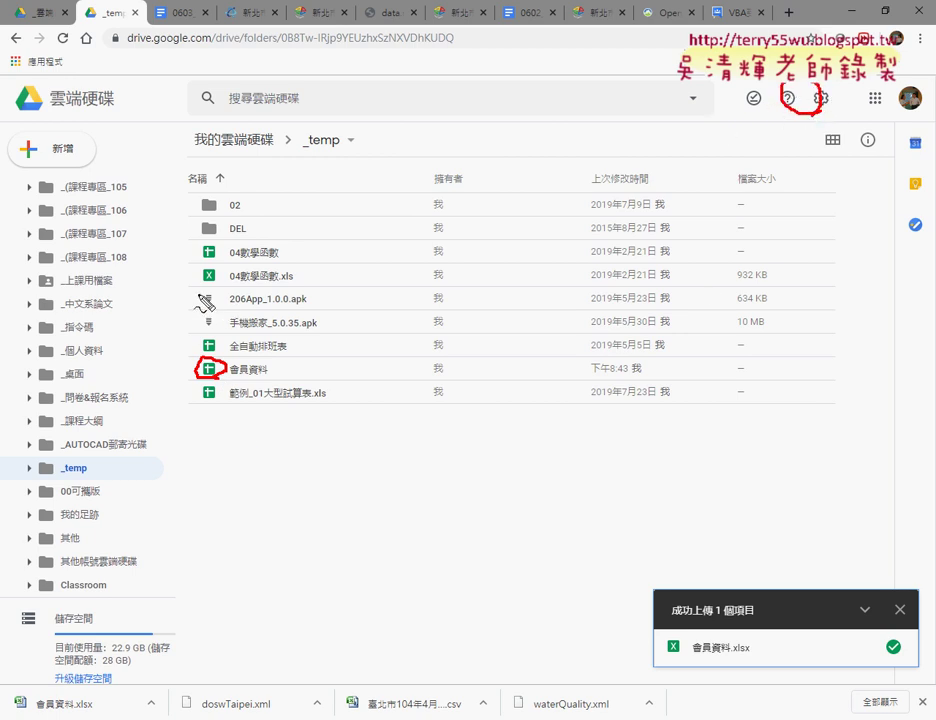
pyautogui.moveTo(214, 262); pyautogui.dragTo(218, 268)
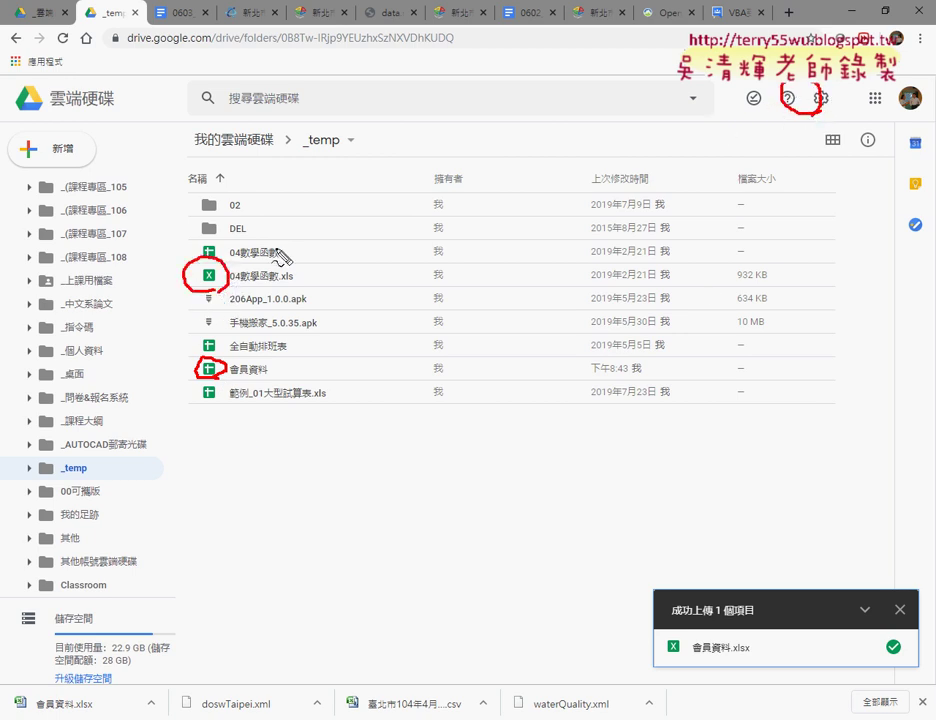
pyautogui.moveTo(280, 225)
pyautogui.mouseDown()
pyautogui.moveTo(233, 278)
pyautogui.moveTo(255, 270)
pyautogui.mouseUp()
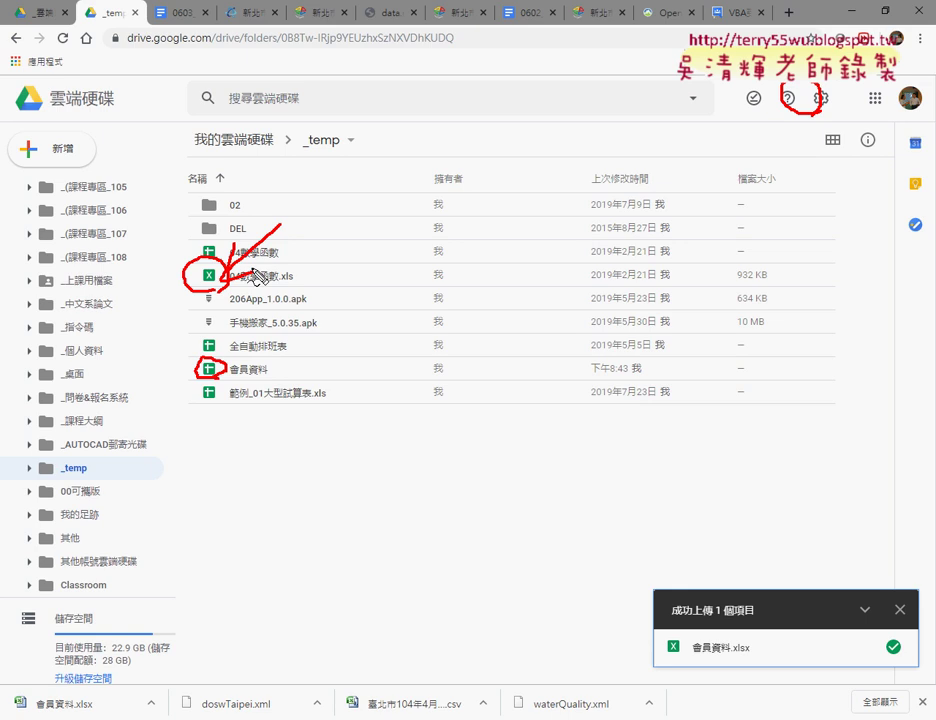
pyautogui.press('Escape')
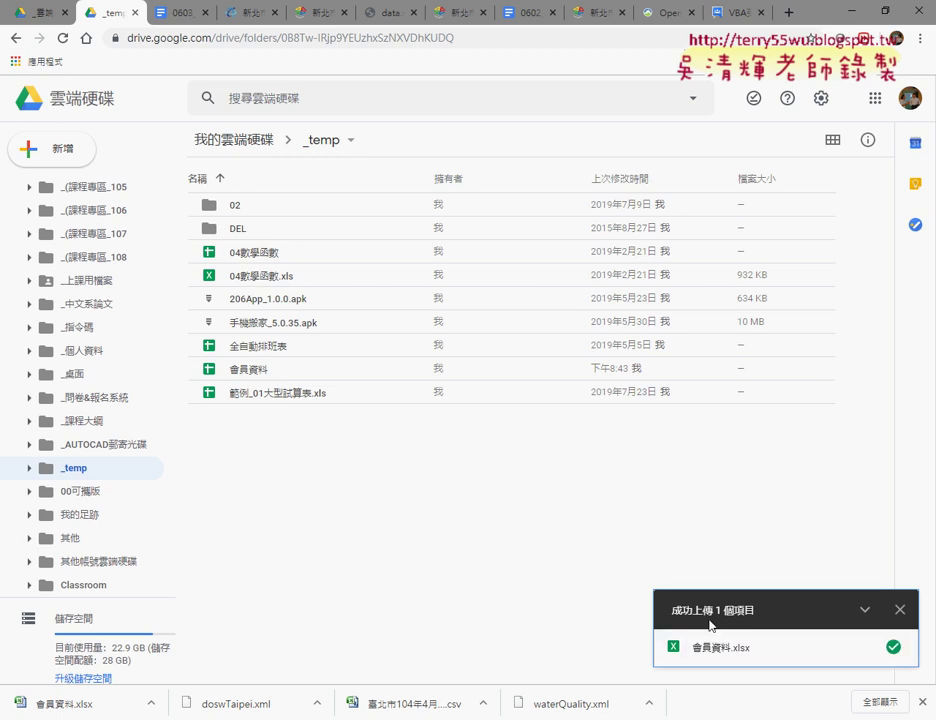
pyautogui.doubleClick(292, 375)
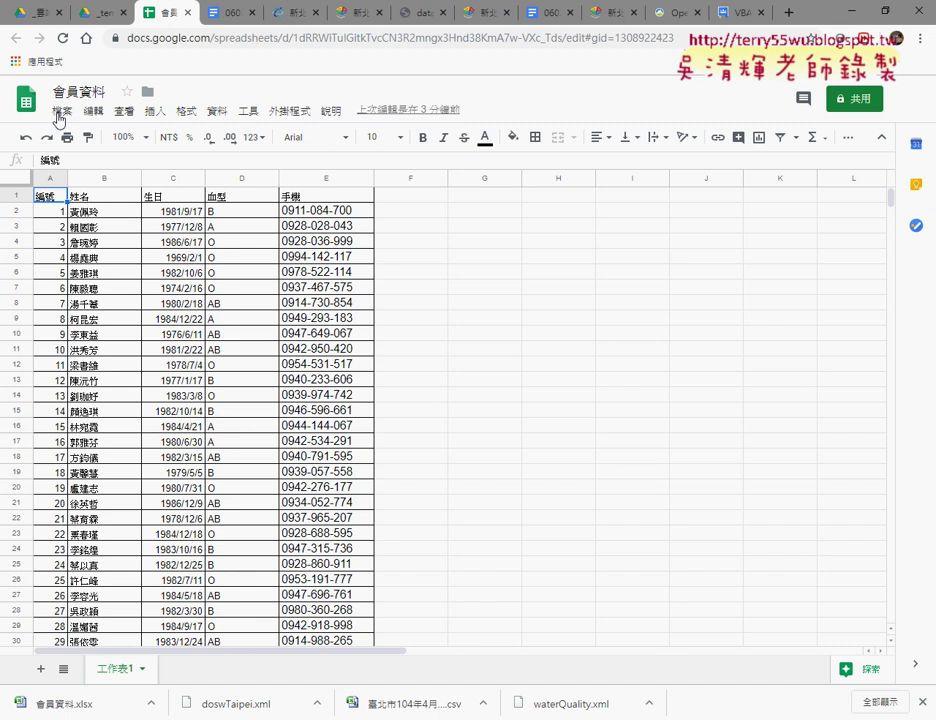
# Step: Publish only 工作表1 to the web in 逗號分隔值 (.csv) format and confirm
pyautogui.click(60, 112)
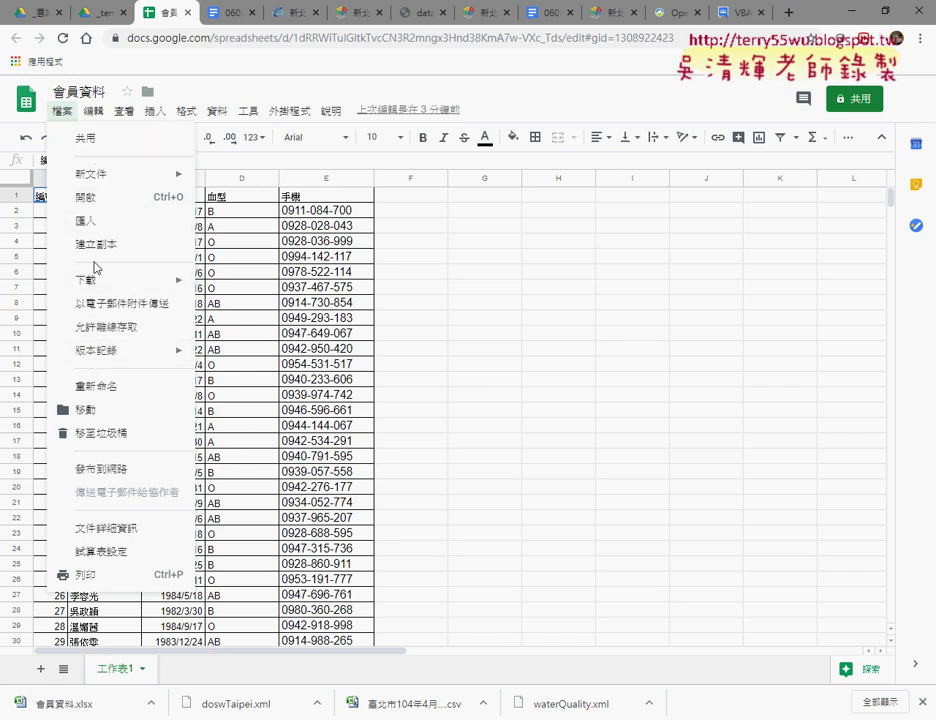
pyautogui.click(137, 472)
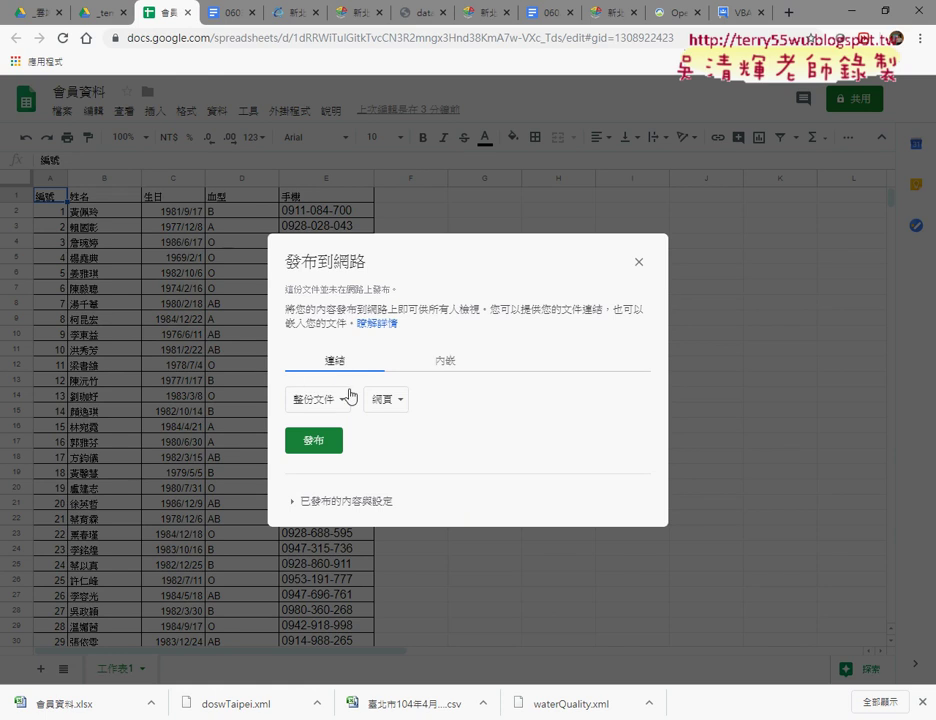
pyautogui.click(340, 403)
pyautogui.click(334, 436)
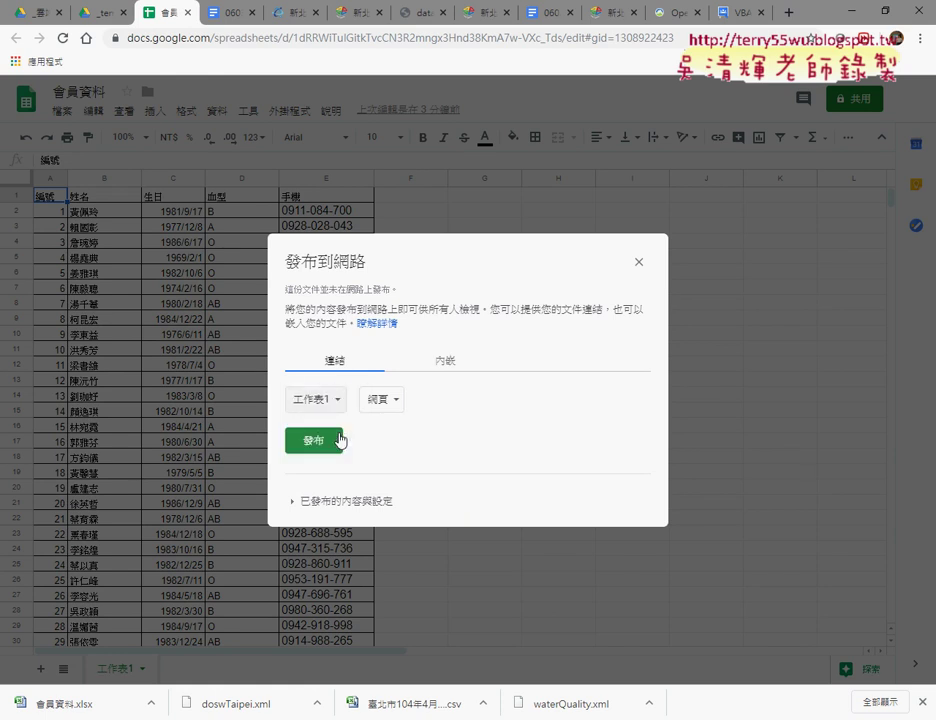
pyautogui.click(386, 401)
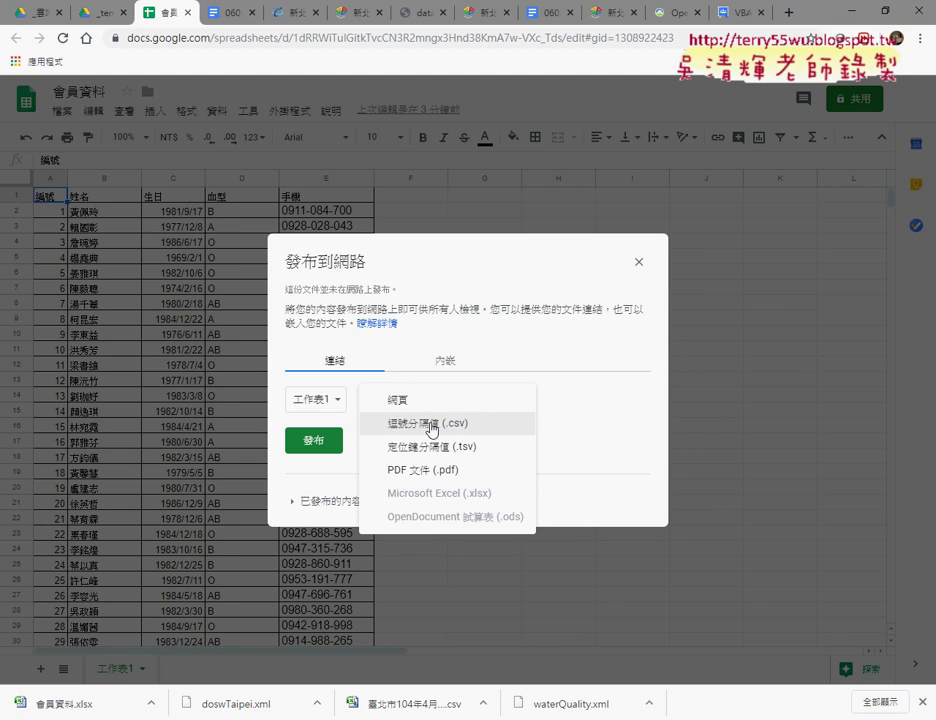
pyautogui.click(432, 428)
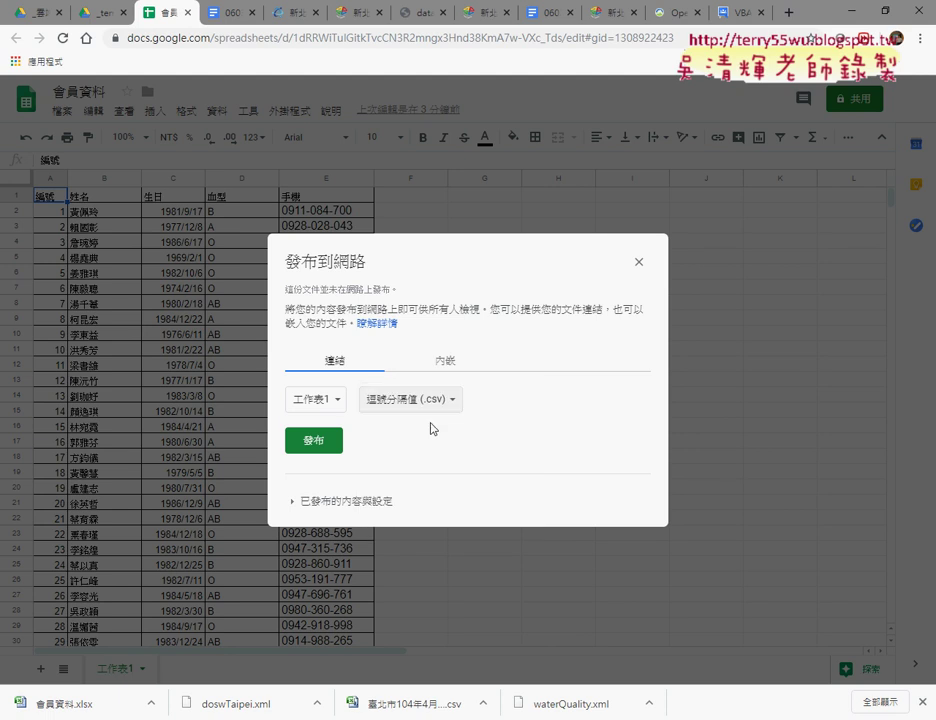
pyautogui.click(319, 446)
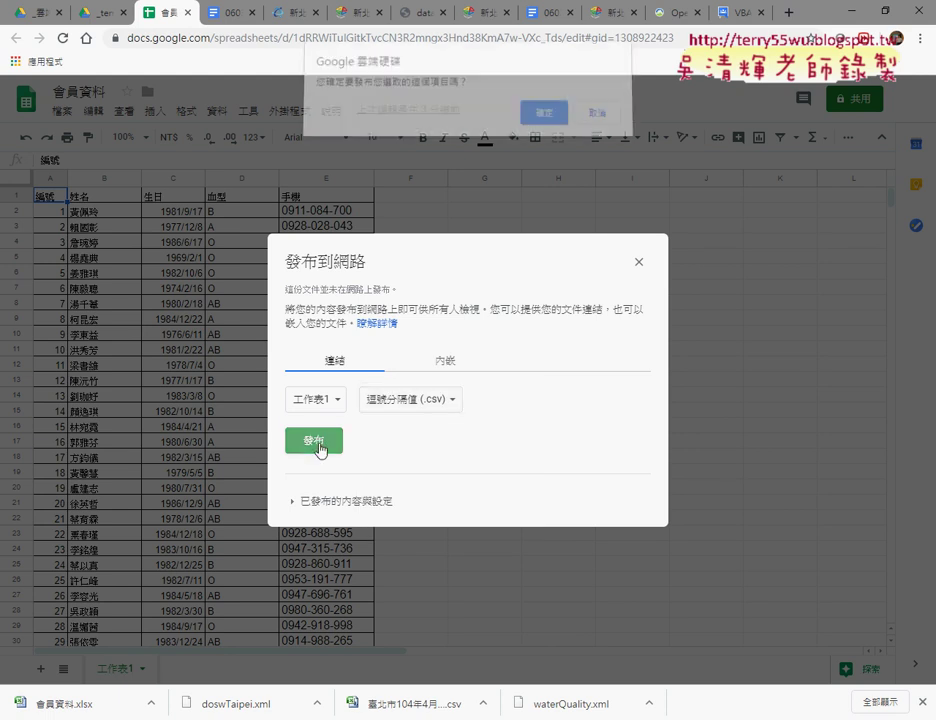
pyautogui.click(551, 116)
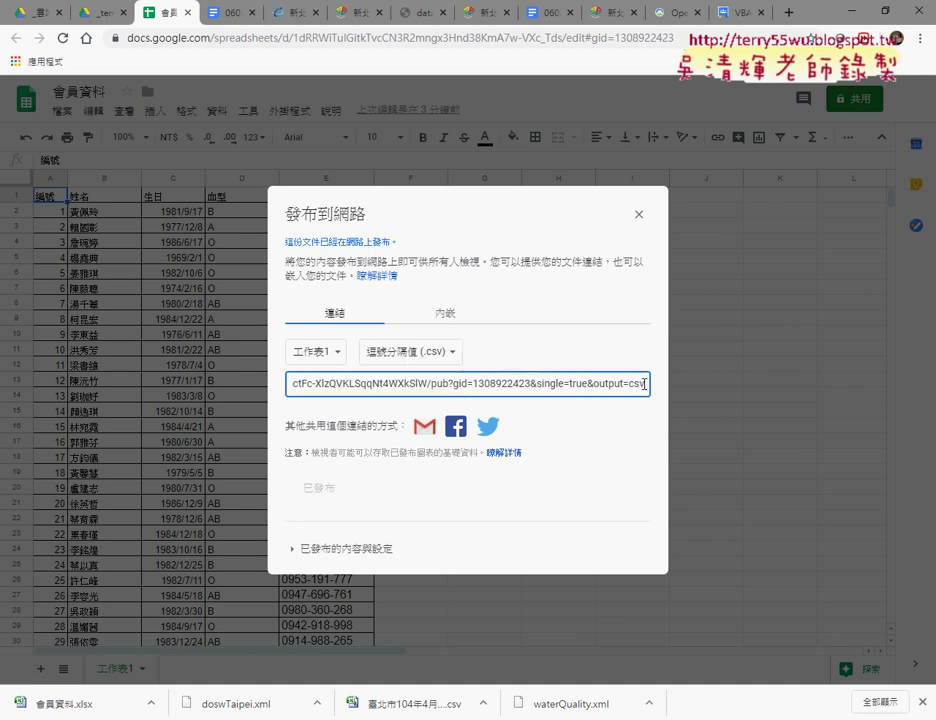
pyautogui.moveTo(461, 393); pyautogui.dragTo(297, 383)
# Step: Select the full generated CSV link for 工作表1
pyautogui.click(297, 383)
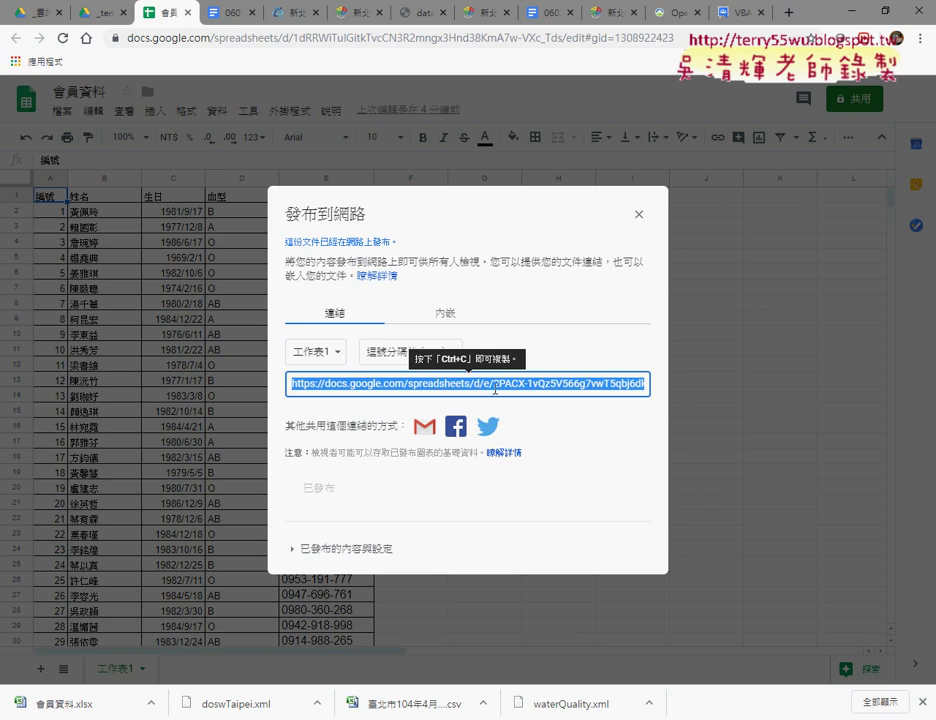
# Step: Close the publish dialog and open 0604_網頁資料擷取基礎與外匯 from the 雲端白板 Drive folder
pyautogui.click(639, 215)
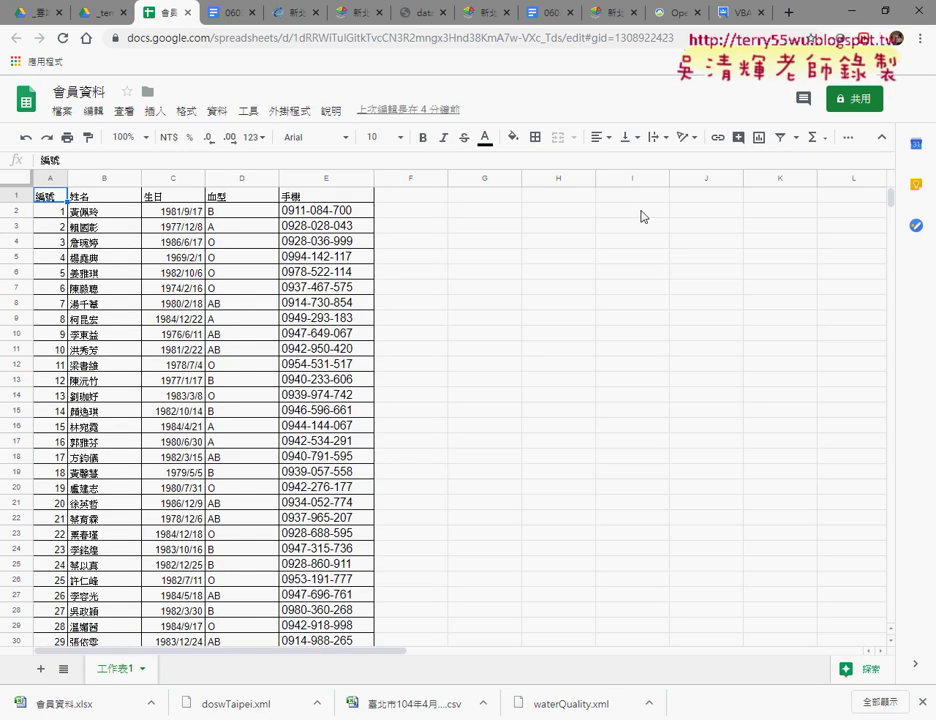
pyautogui.click(97, 10)
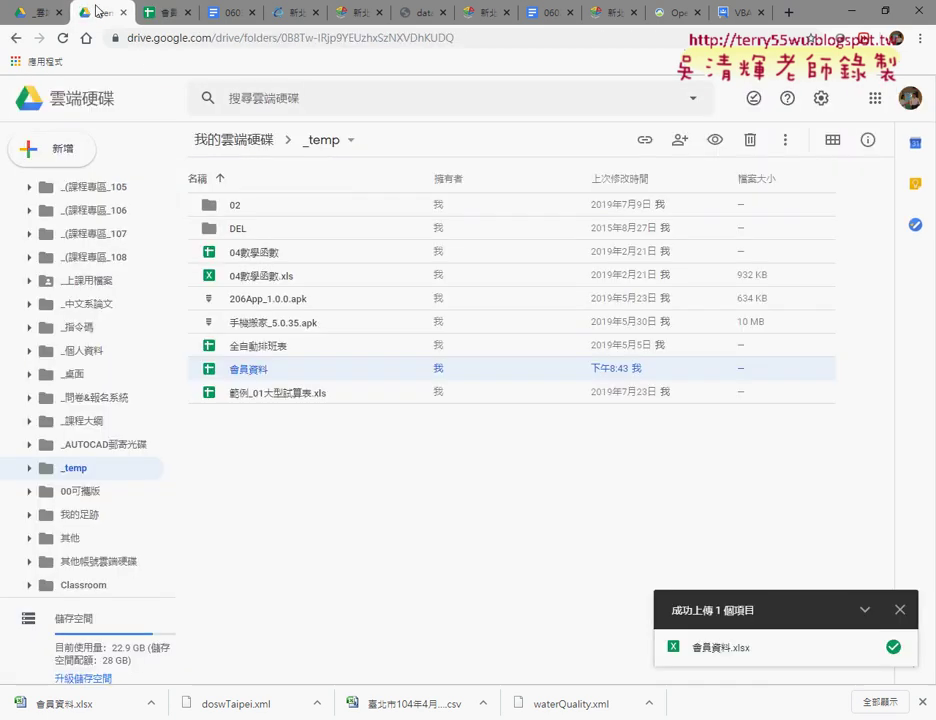
pyautogui.click(35, 12)
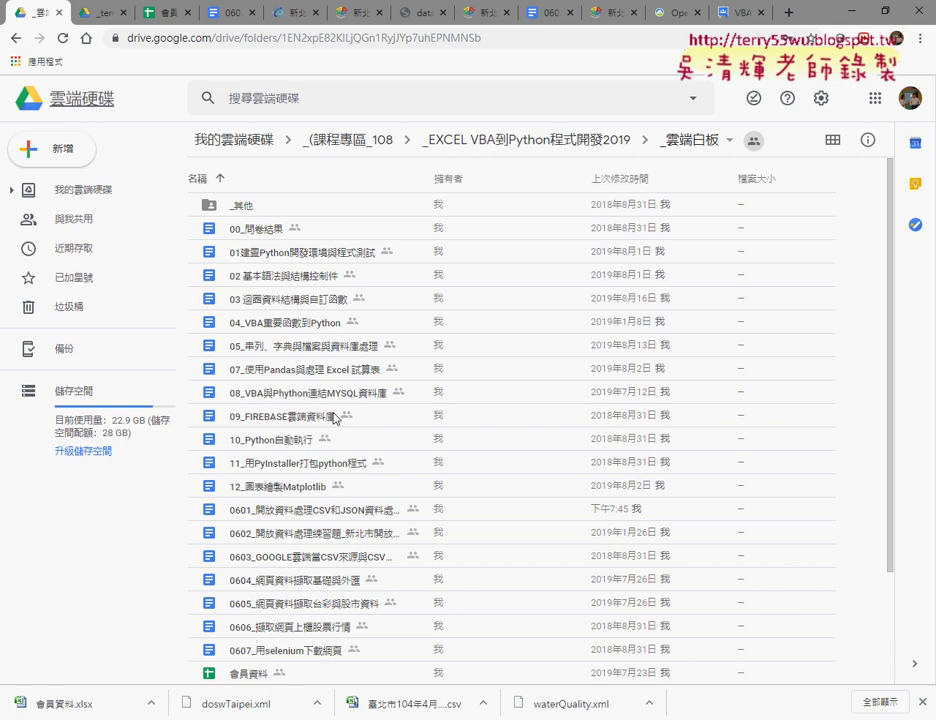
pyautogui.click(318, 560)
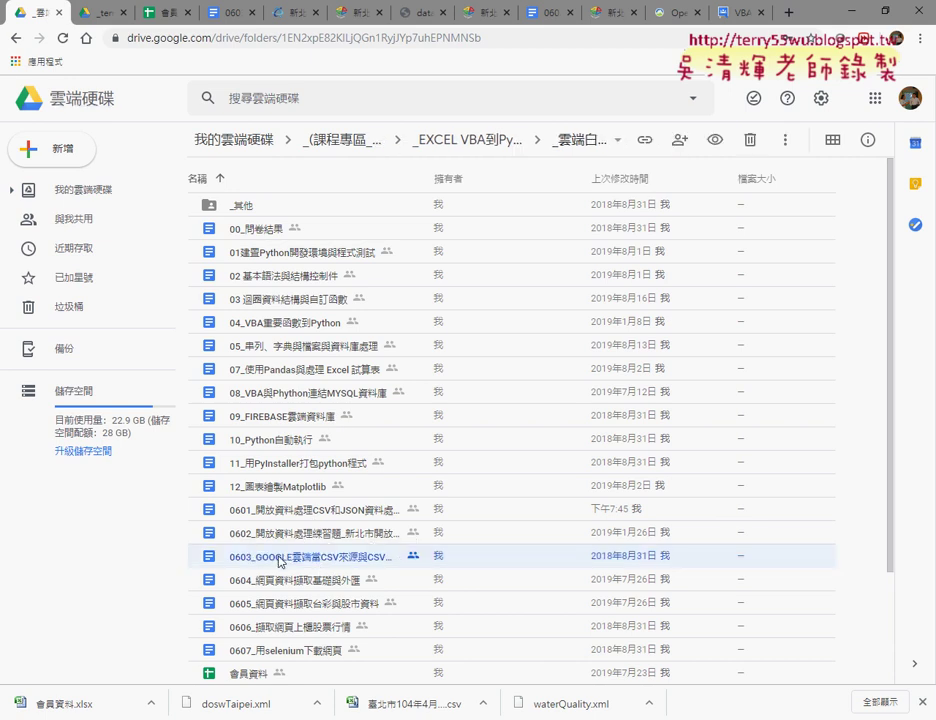
pyautogui.click(296, 589)
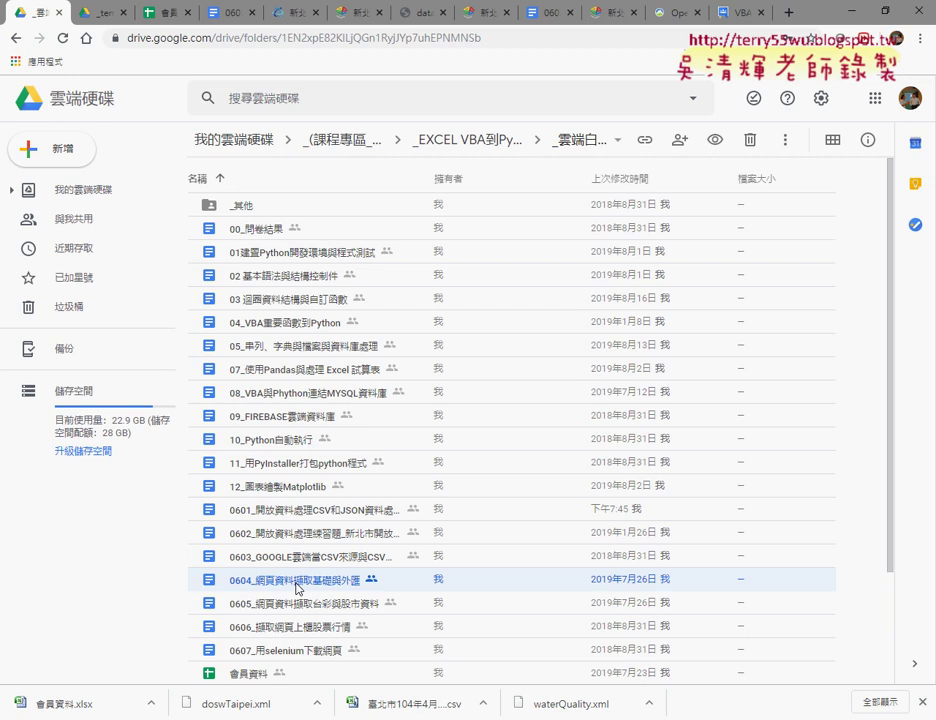
pyautogui.doubleClick(296, 582)
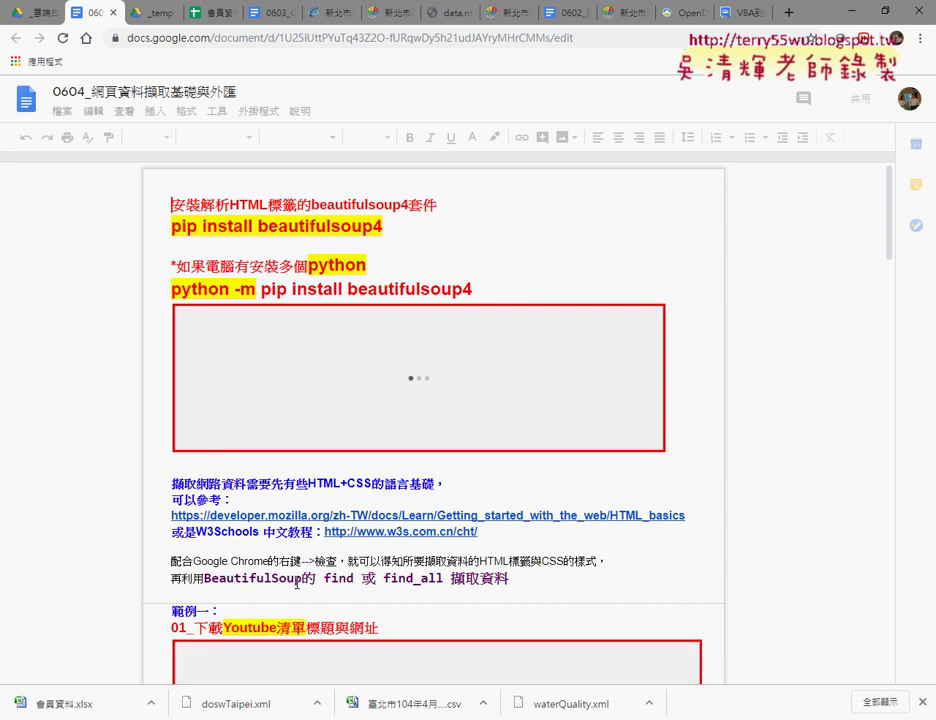
# Step: Go to 範例一 and open its YouTube playlist link in a new tab
pyautogui.scroll(-2, 325, 582)
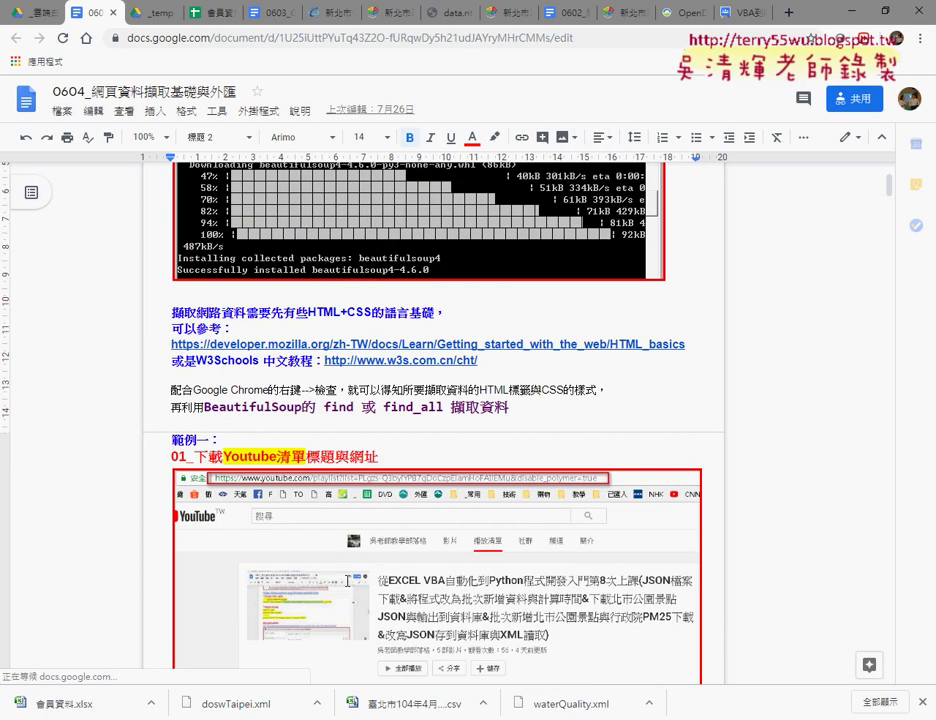
pyautogui.scroll(-5, 335, 582)
pyautogui.scroll(-2, 347, 581)
pyautogui.scroll(3, 347, 581)
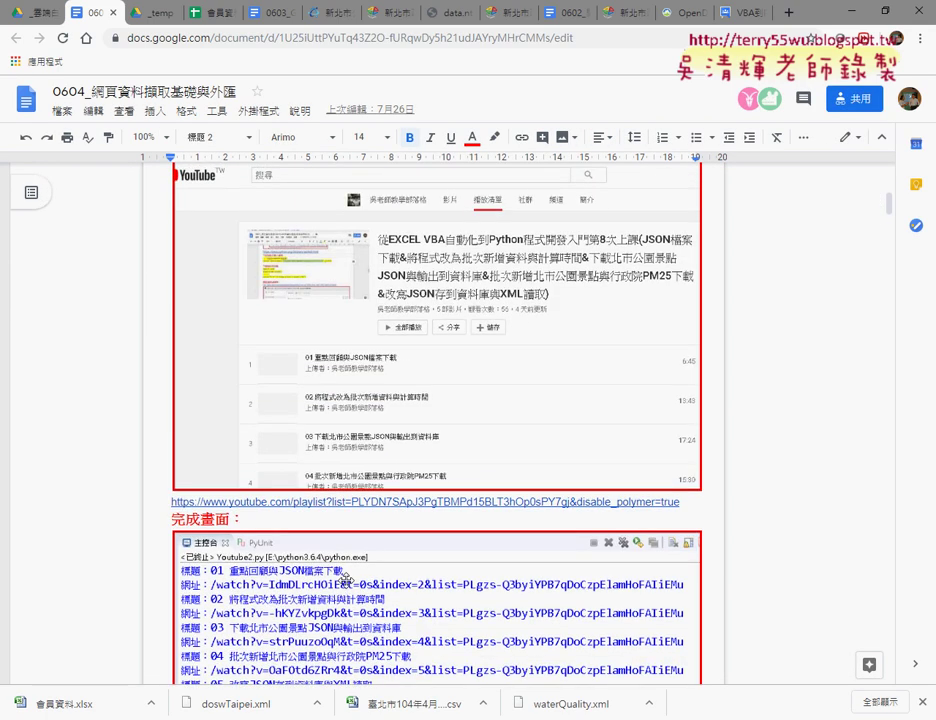
pyautogui.scroll(3, 347, 581)
pyautogui.scroll(-2, 347, 582)
pyautogui.click(347, 578)
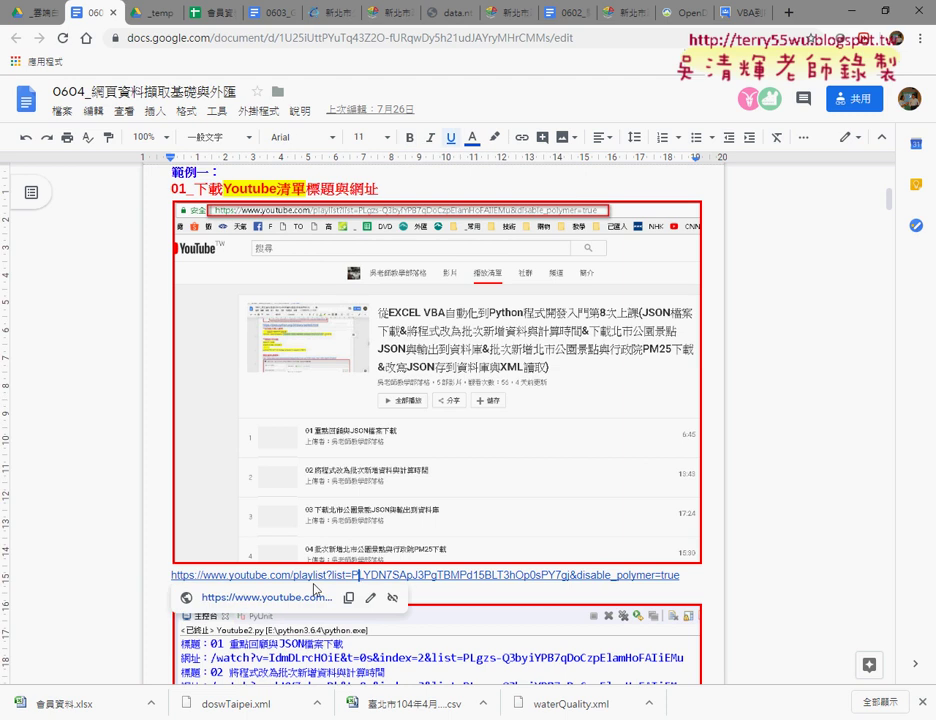
pyautogui.click(280, 598)
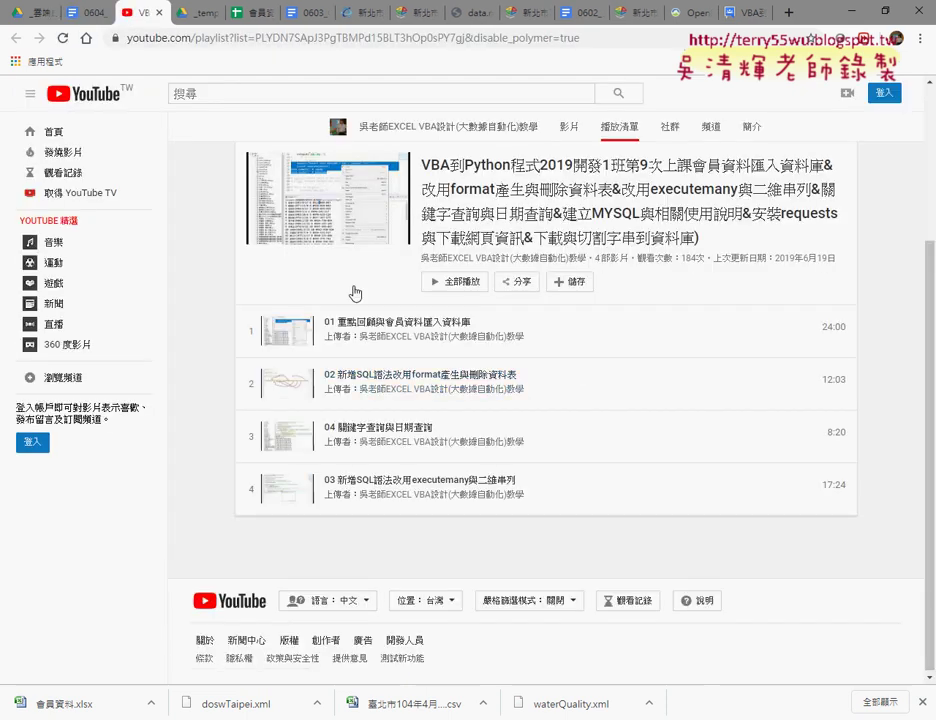
pyautogui.rightClick(193, 240)
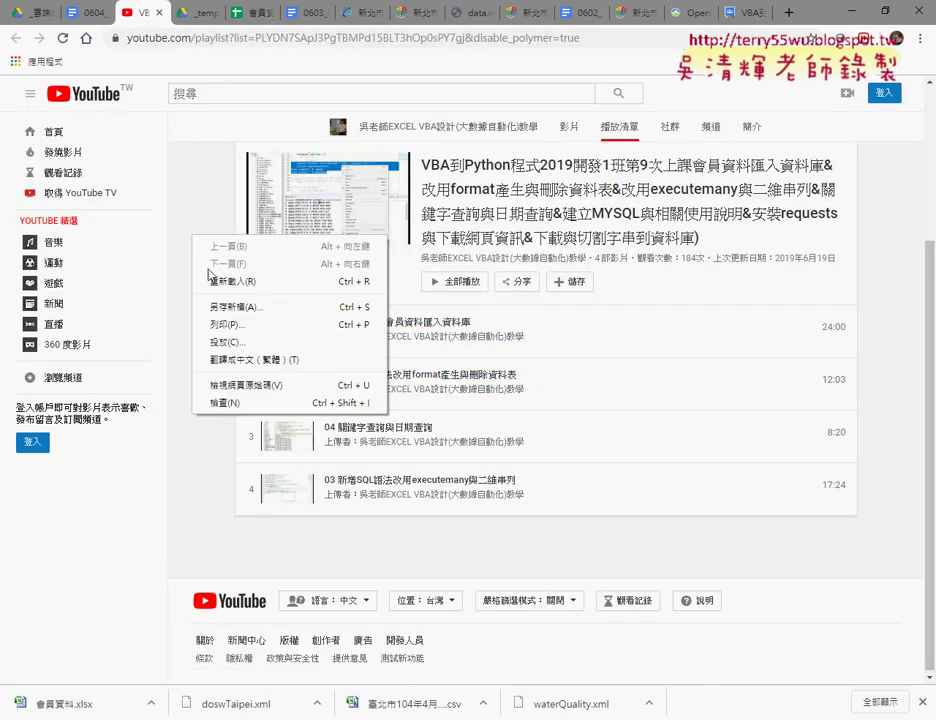
pyautogui.click(252, 385)
pyautogui.scroll(-4, 235, 260)
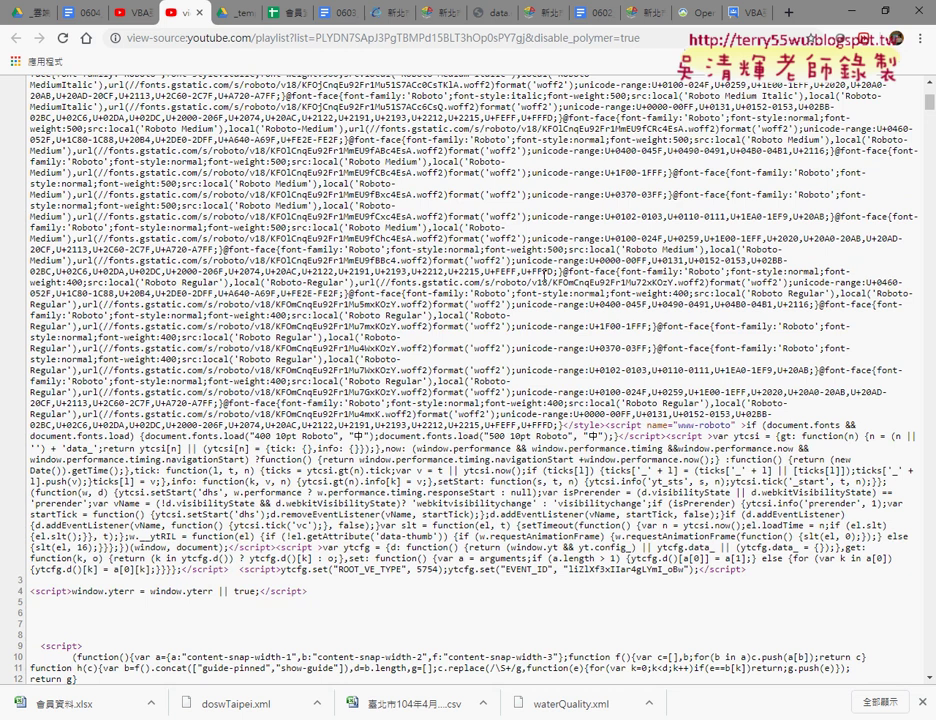
pyautogui.moveTo(929, 110); pyautogui.dragTo(903, 684)
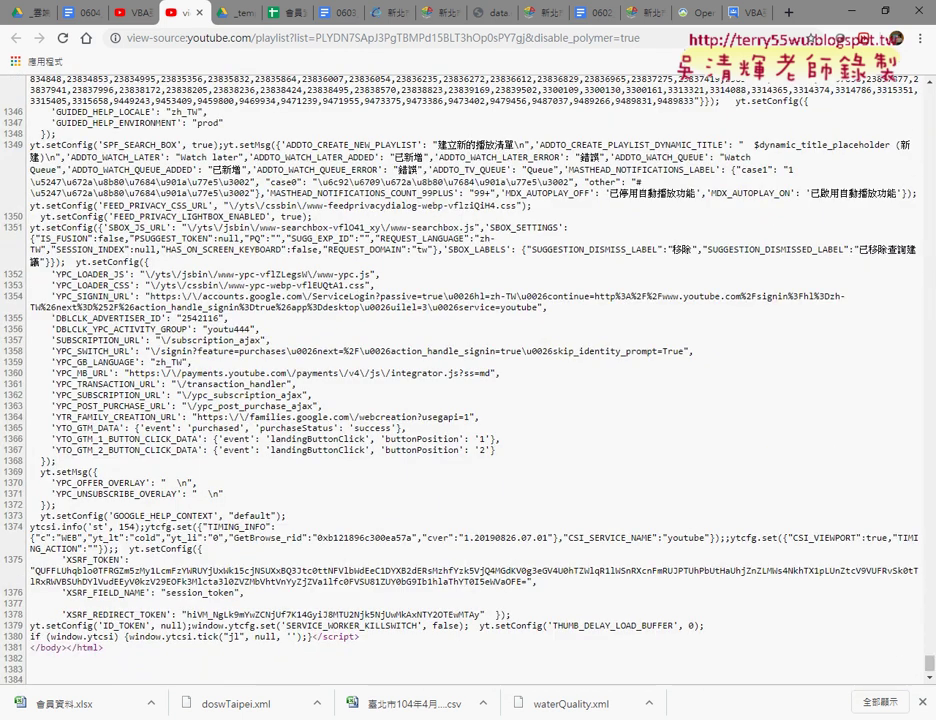
pyautogui.scroll(2, 929, 656)
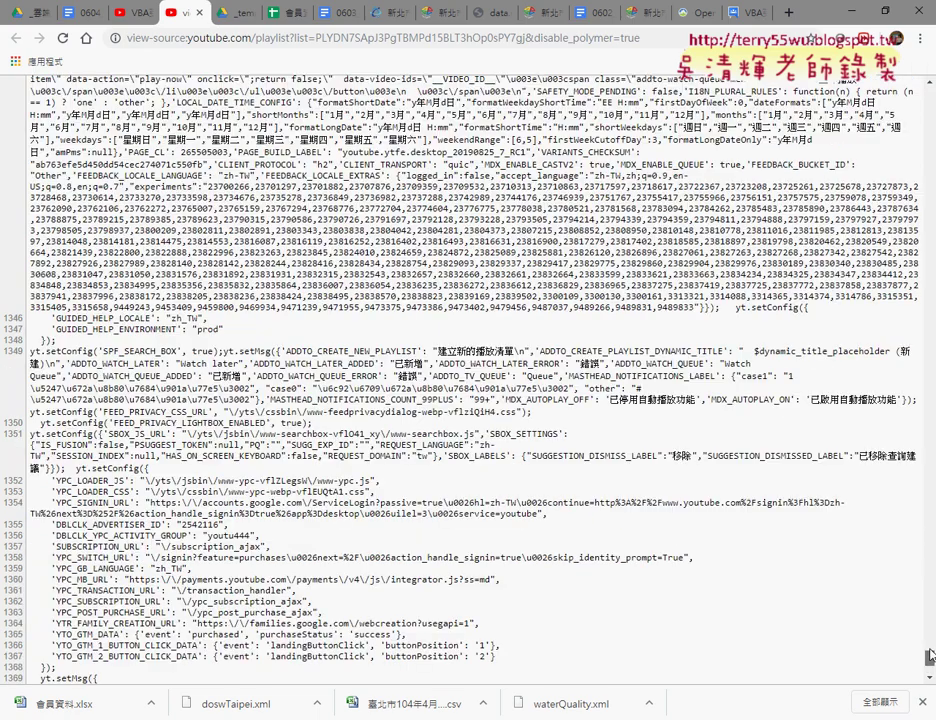
pyautogui.moveTo(929, 656); pyautogui.dragTo(929, 100)
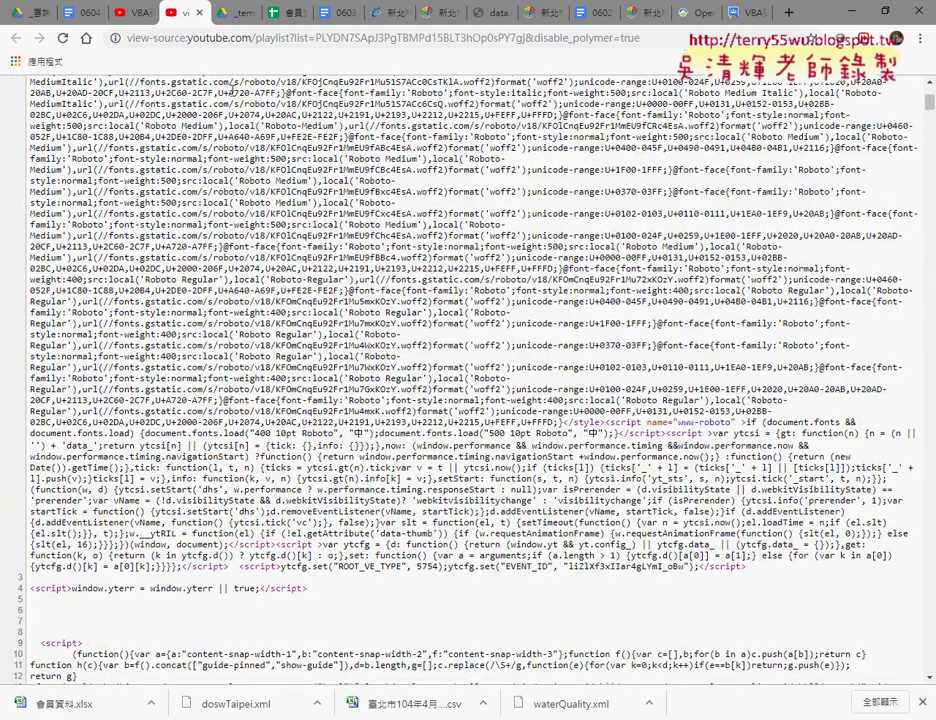
pyautogui.click(198, 12)
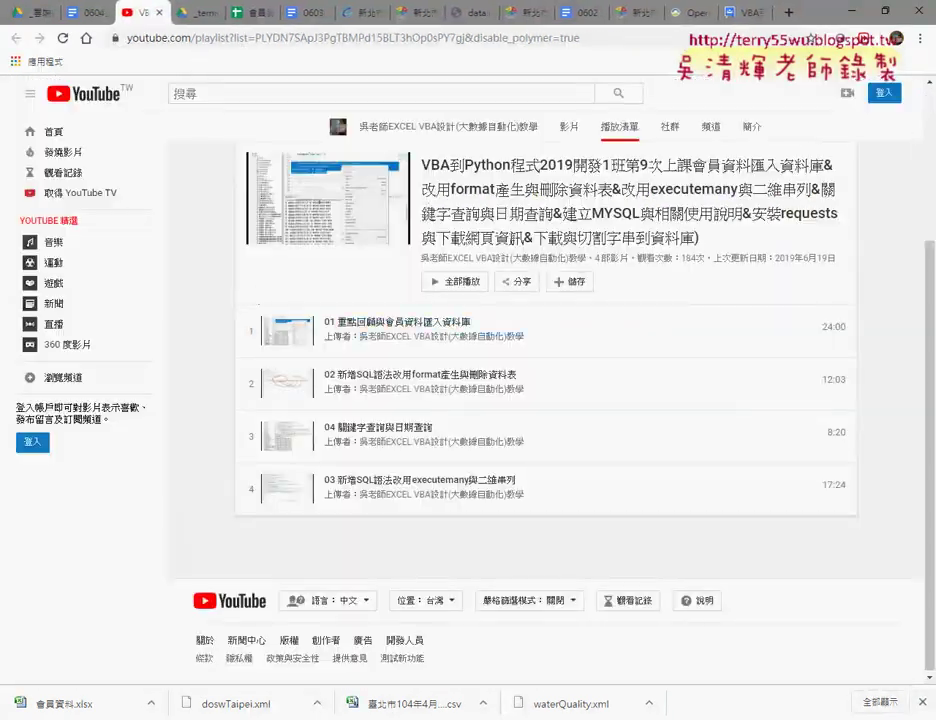
pyautogui.rightClick(199, 192)
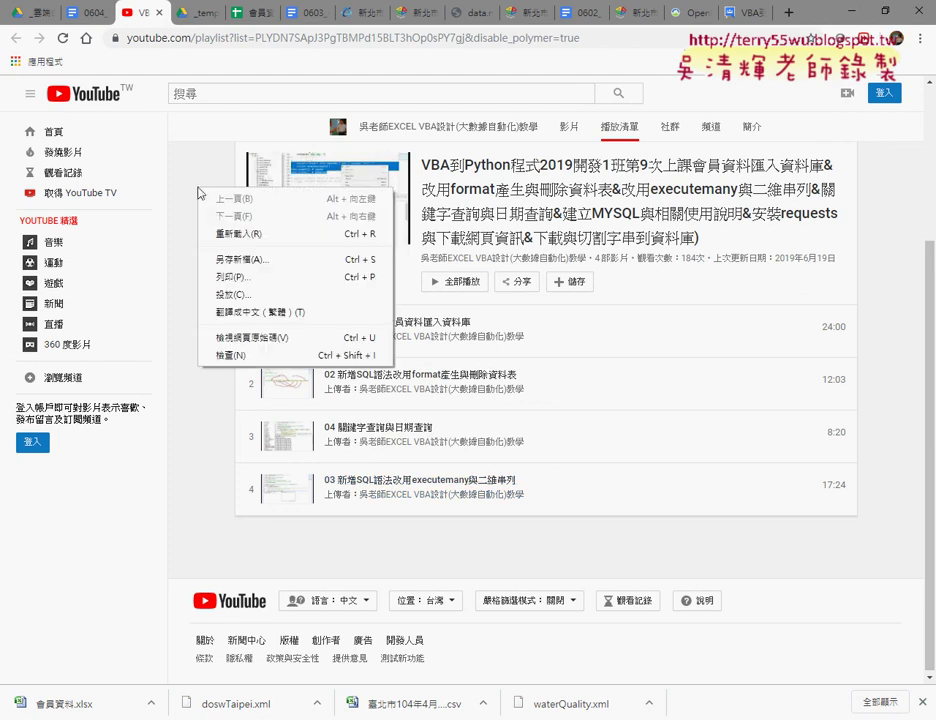
pyautogui.click(229, 339)
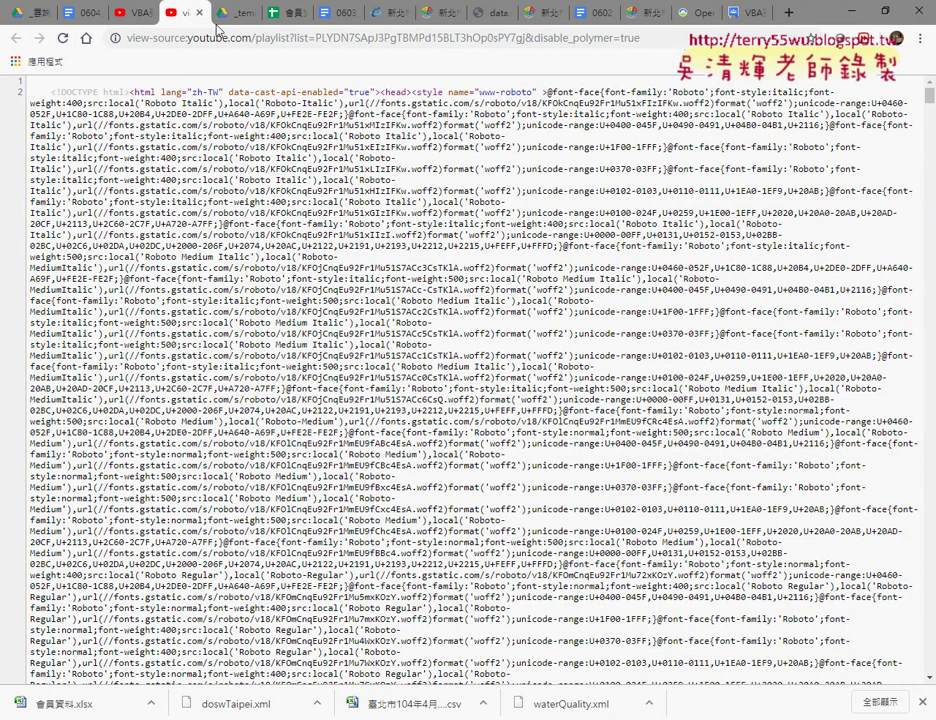
pyautogui.hotkey('ctrl', 'w')
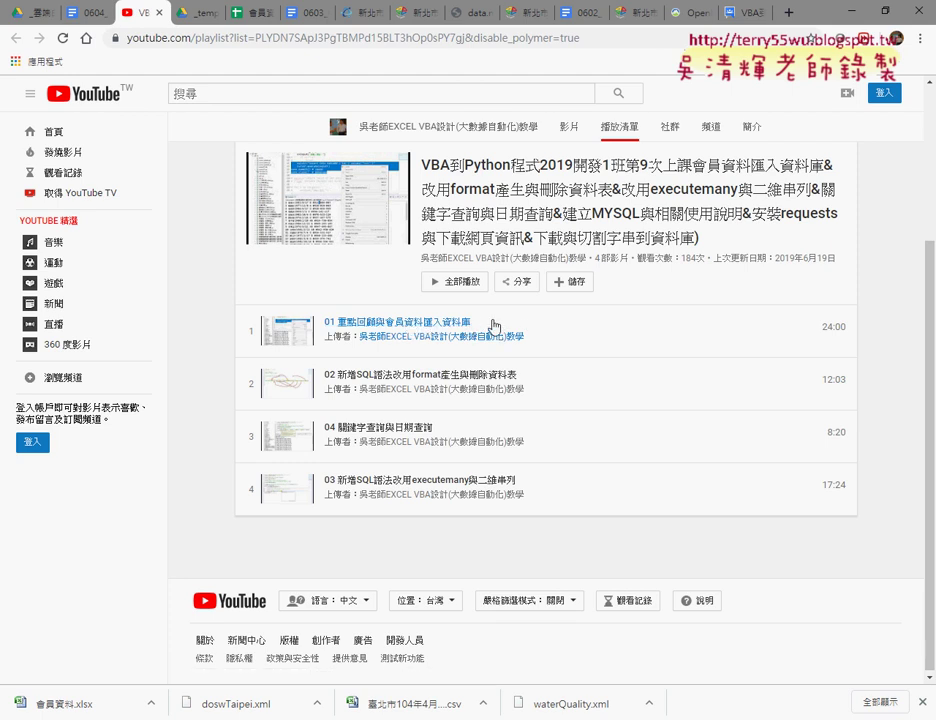
# Step: Show the link options for the video 01 重點回顧與會員資料匯入資料庫
pyautogui.moveTo(472, 322); pyautogui.dragTo(326, 321)
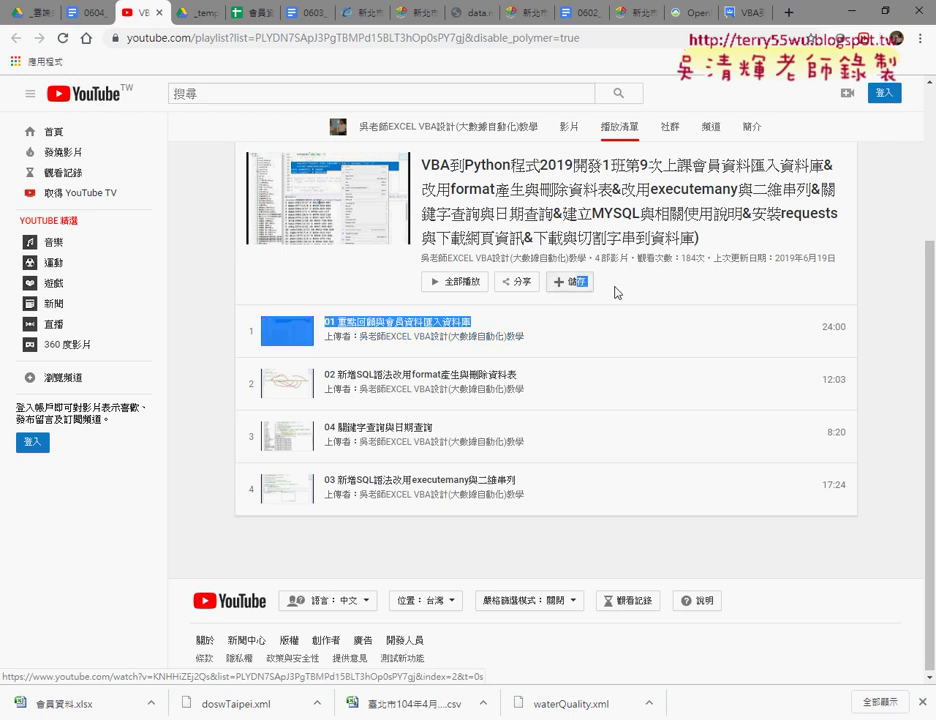
pyautogui.click(672, 278)
pyautogui.rightClick(438, 324)
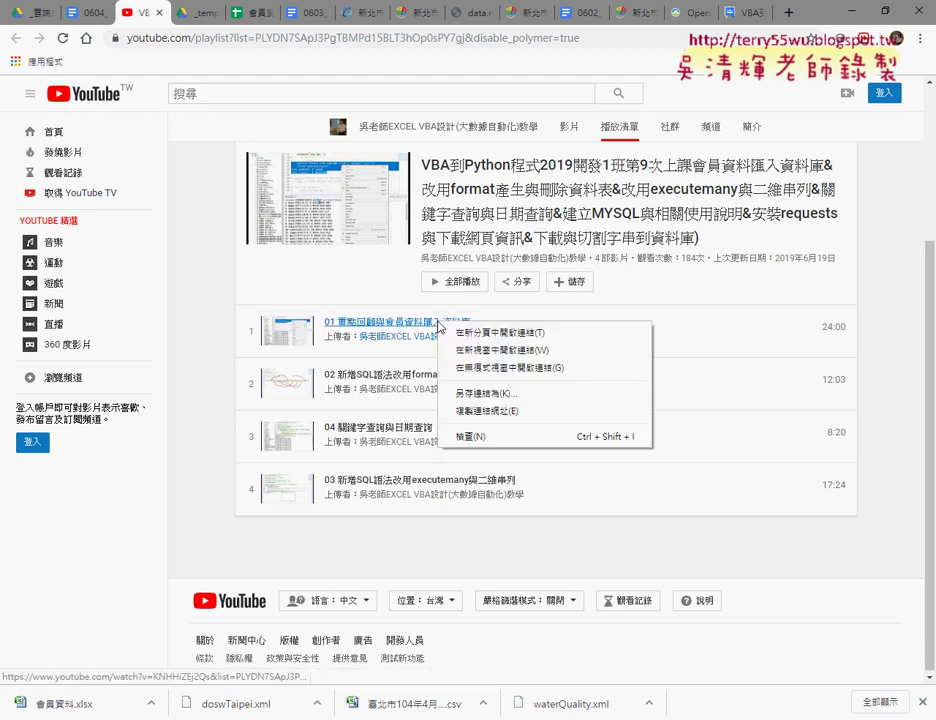